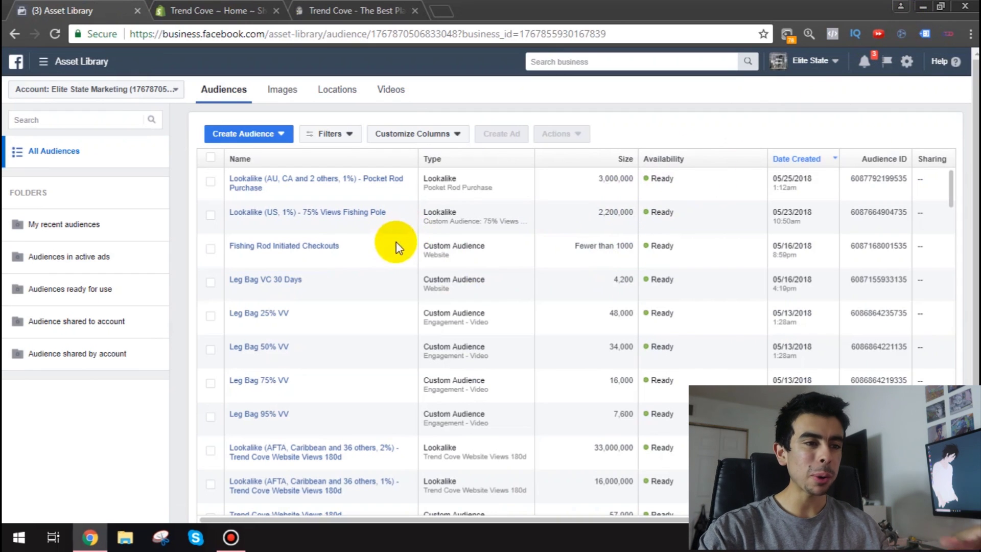
# Review the saved lookalike audiences, then switch to the Trend Cove store homepage.
pyautogui.scroll(-15, 440, 256)
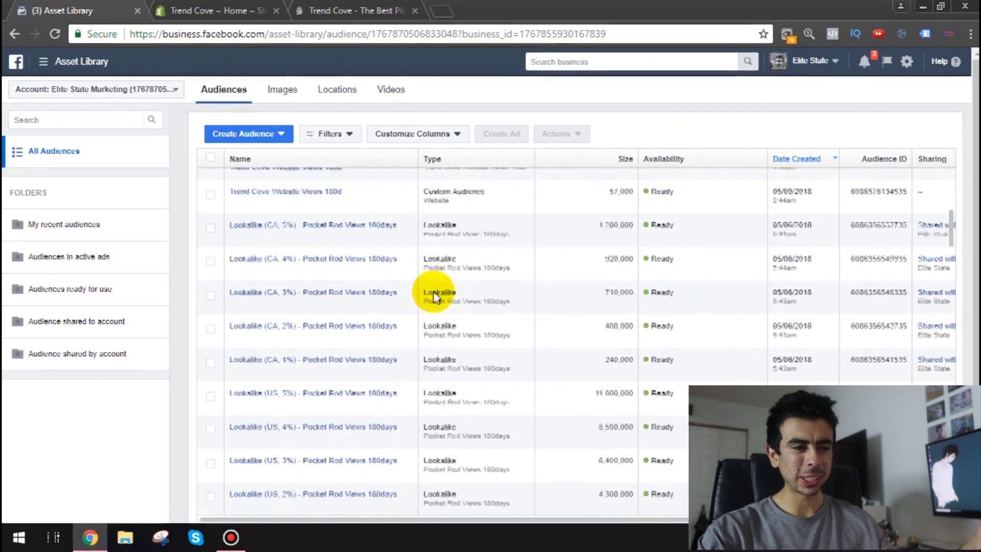
pyautogui.scroll(-10, 435, 273)
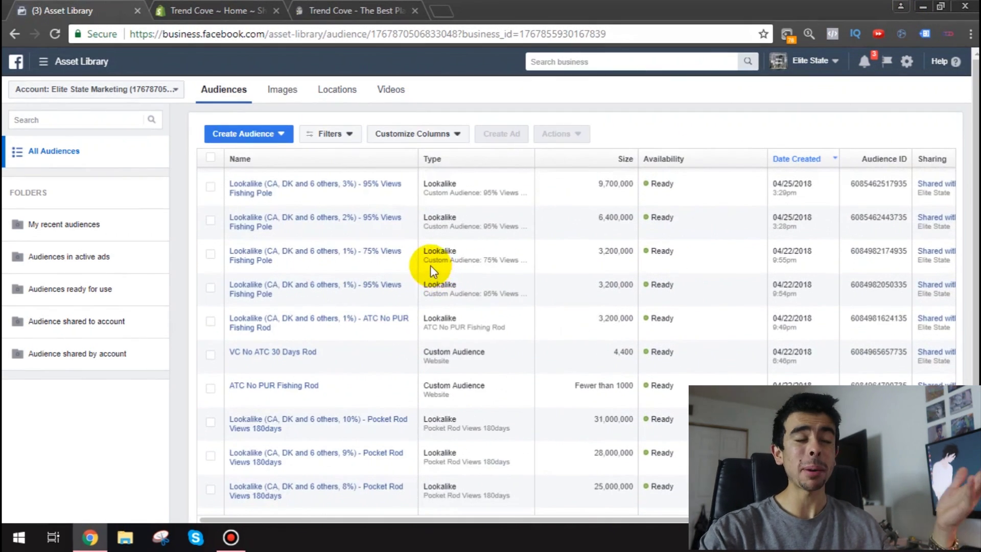
pyautogui.scroll(20, 430, 267)
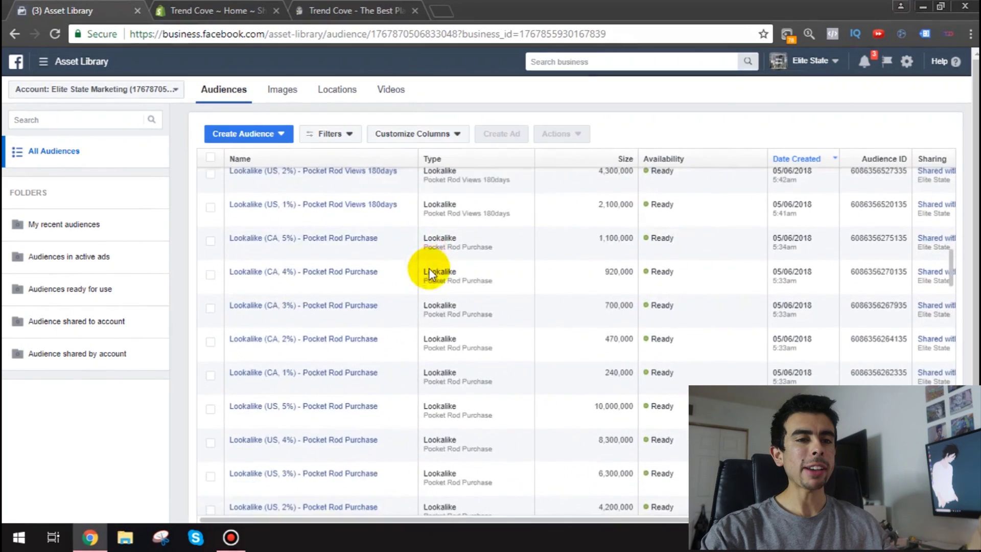
pyautogui.scroll(3, 433, 272)
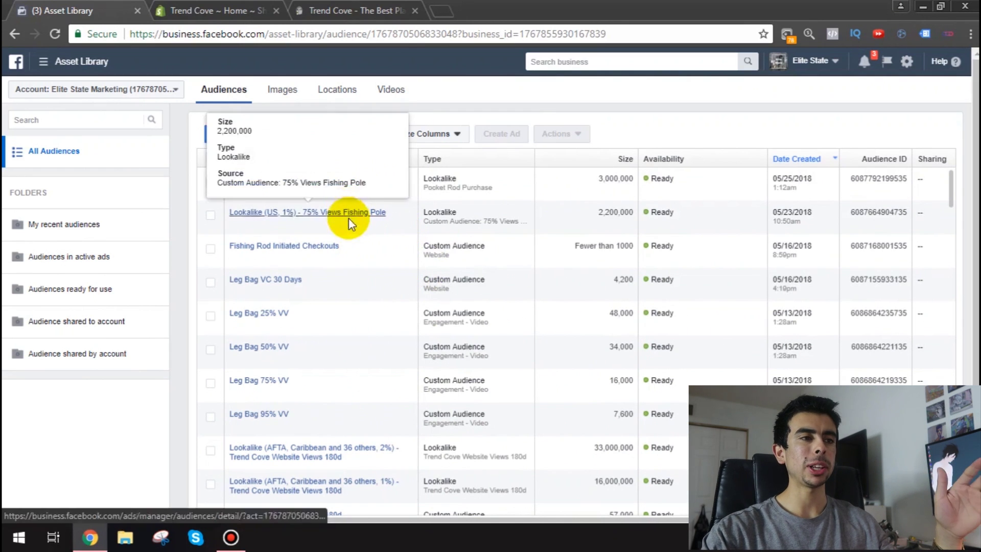
pyautogui.click(345, 11)
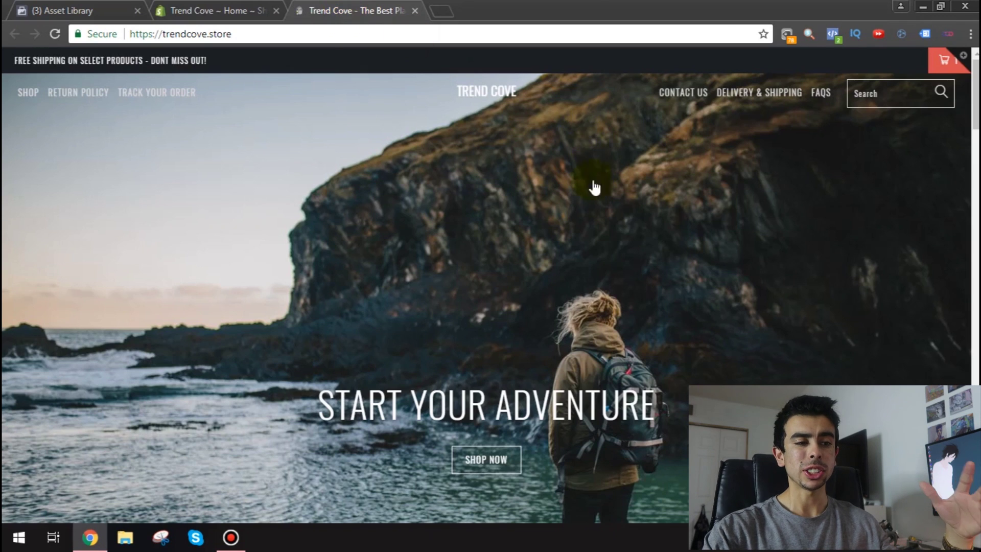
# Open the Travel Retractable Pocket Fishing Pole product page from the Featured Collection.
pyautogui.scroll(-3, 590, 186)
pyautogui.scroll(1, 520, 408)
pyautogui.scroll(2, 470, 288)
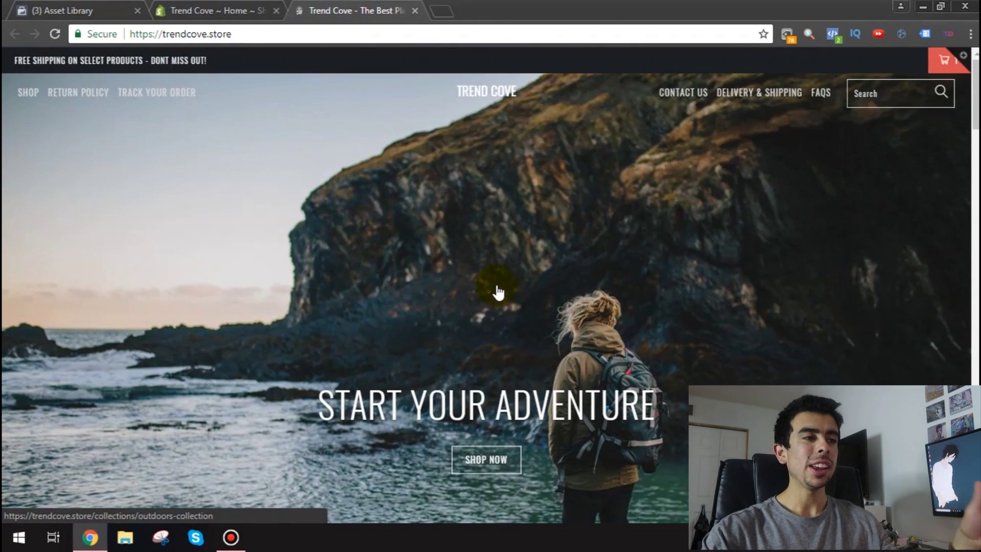
pyautogui.scroll(-10, 335, 245)
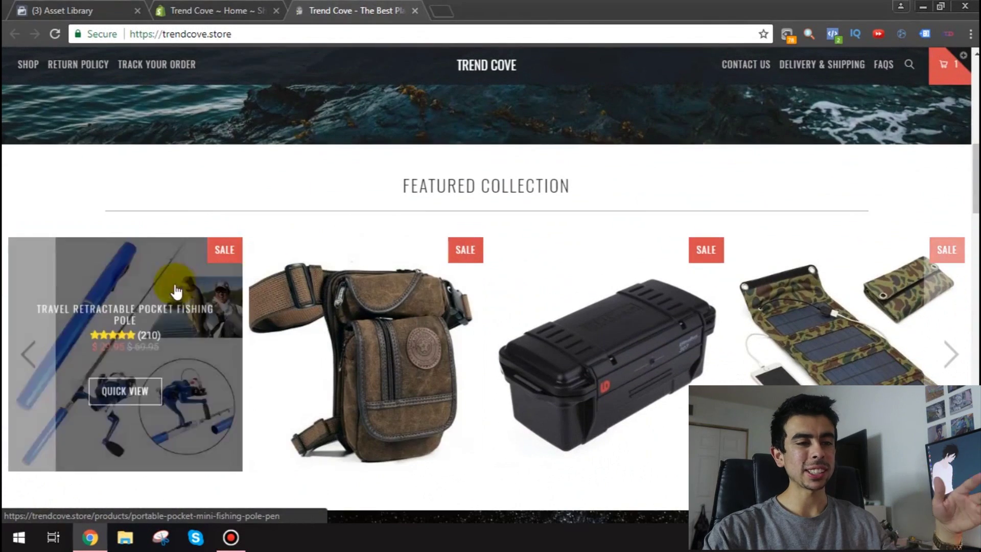
pyautogui.click(177, 291)
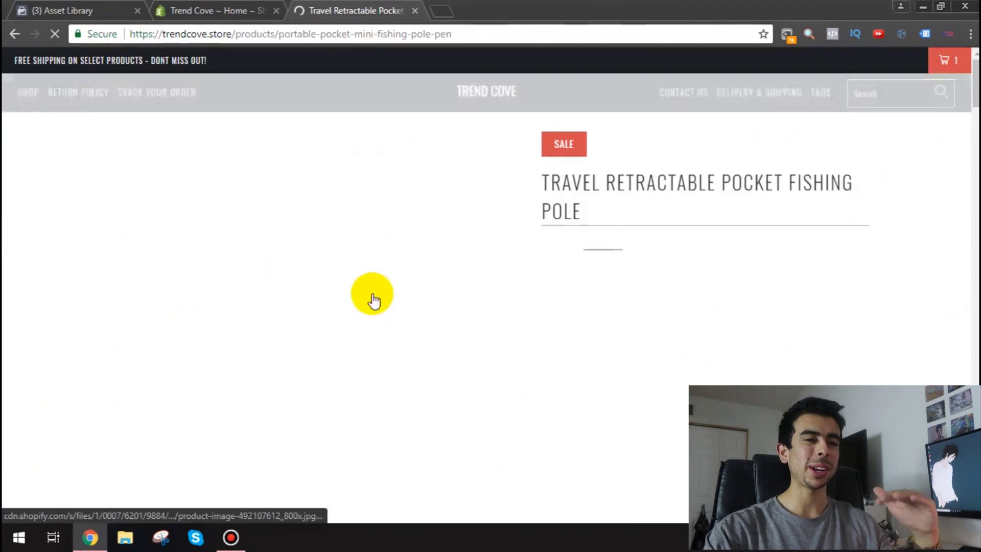
# Play the fishing pole's YouTube review video on the product page.
pyautogui.scroll(-1, 812, 267)
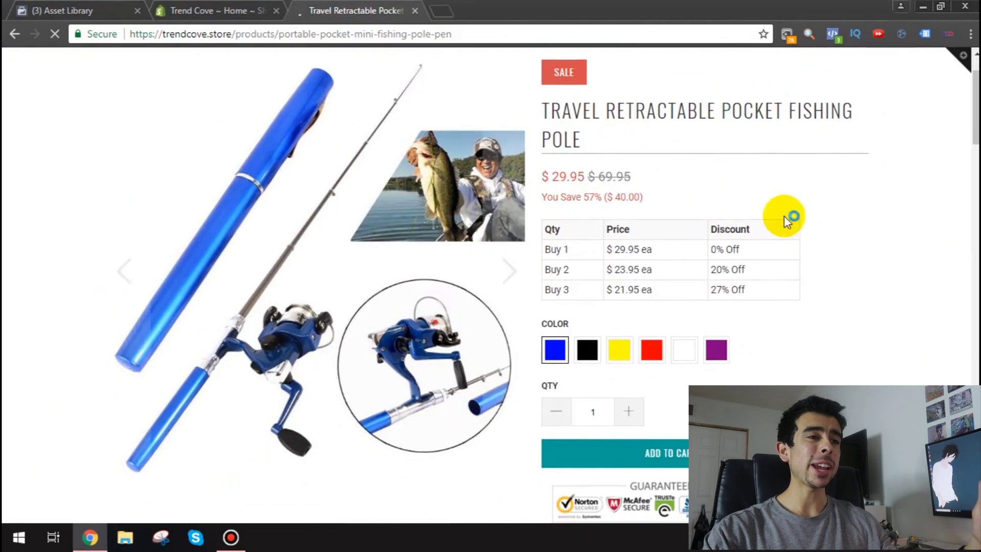
pyautogui.scroll(-8, 749, 235)
pyautogui.scroll(-7, 753, 240)
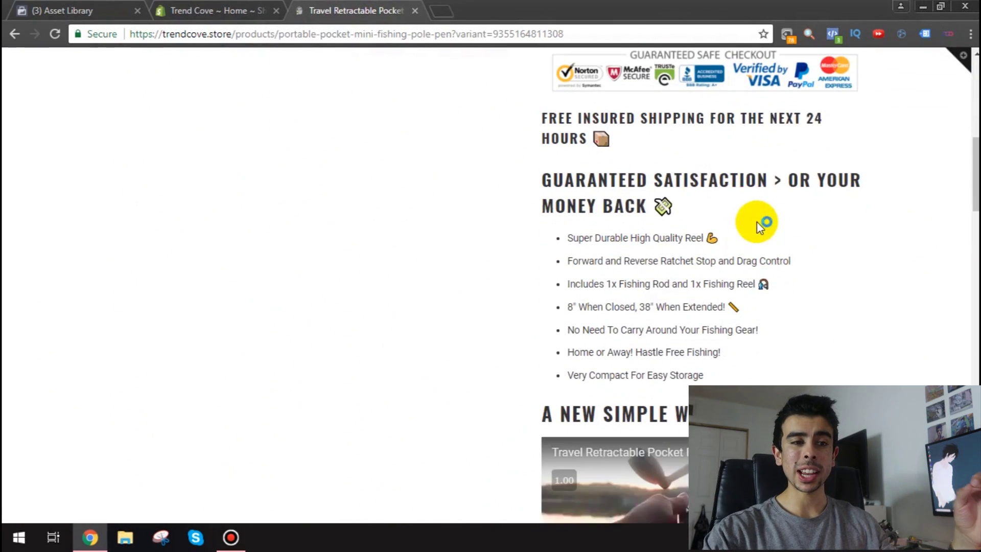
pyautogui.scroll(1, 767, 255)
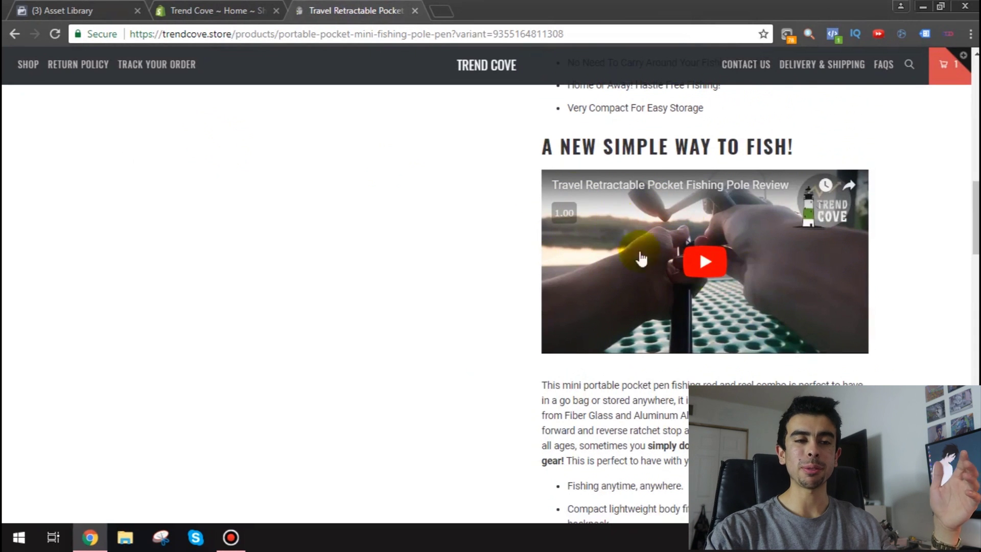
pyautogui.click(672, 261)
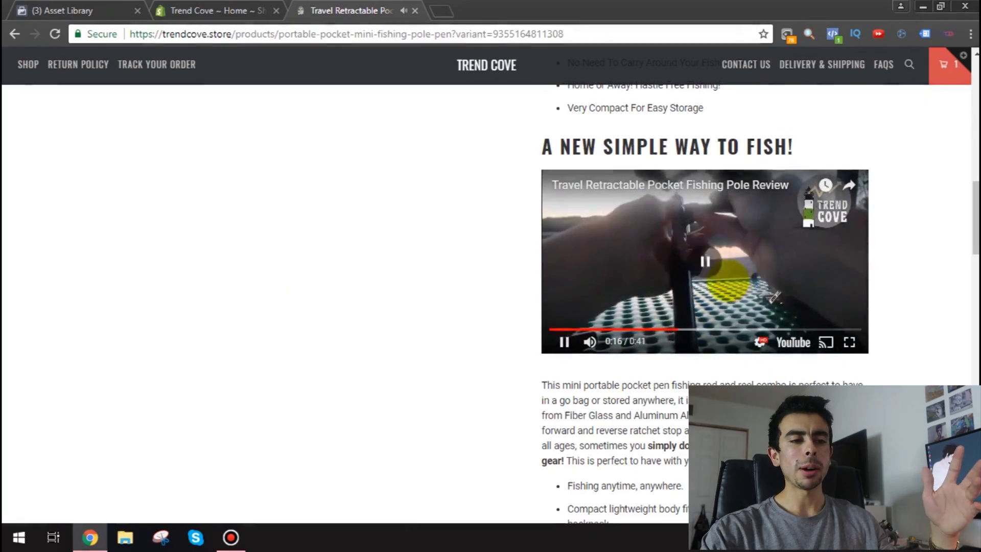
pyautogui.scroll(-7, 450, 264)
pyautogui.scroll(-14, 434, 263)
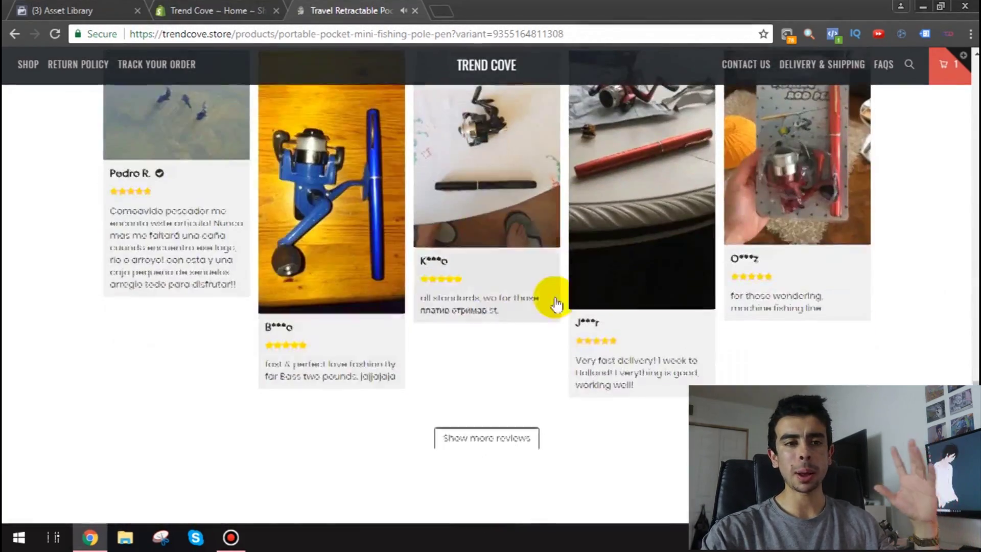
pyautogui.scroll(14, 639, 312)
pyautogui.scroll(12, 639, 340)
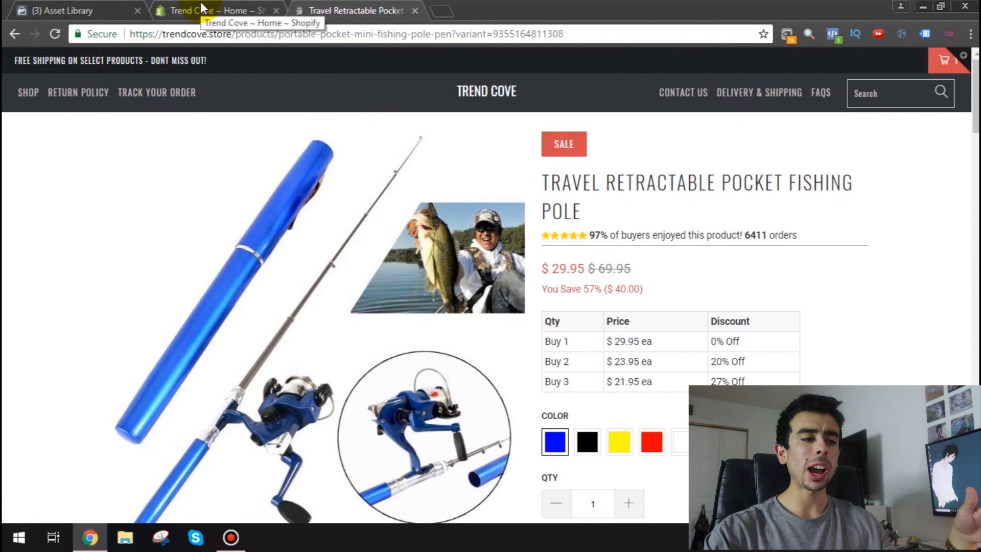
pyautogui.scroll(-1, 327, 168)
pyautogui.scroll(-15, 331, 202)
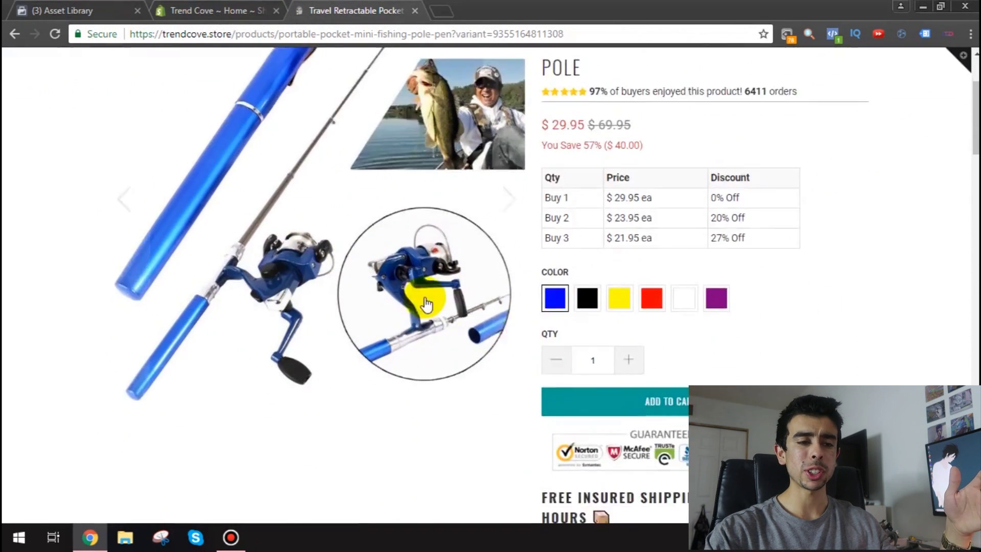
# Open Ads Manager in a new tab from the Asset Library tools menu, keeping Shopify in view.
pyautogui.click(235, 10)
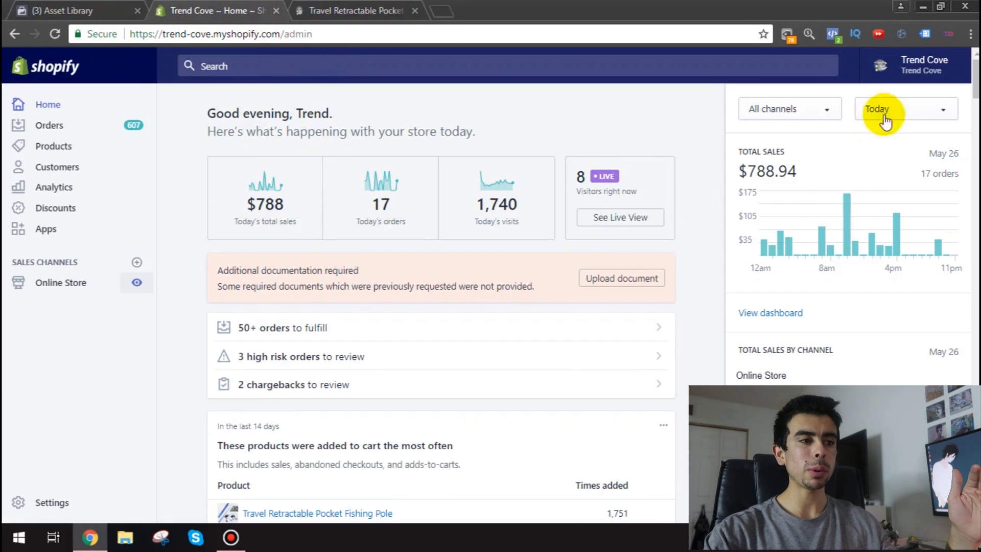
pyautogui.click(72, 10)
pyautogui.click(84, 62)
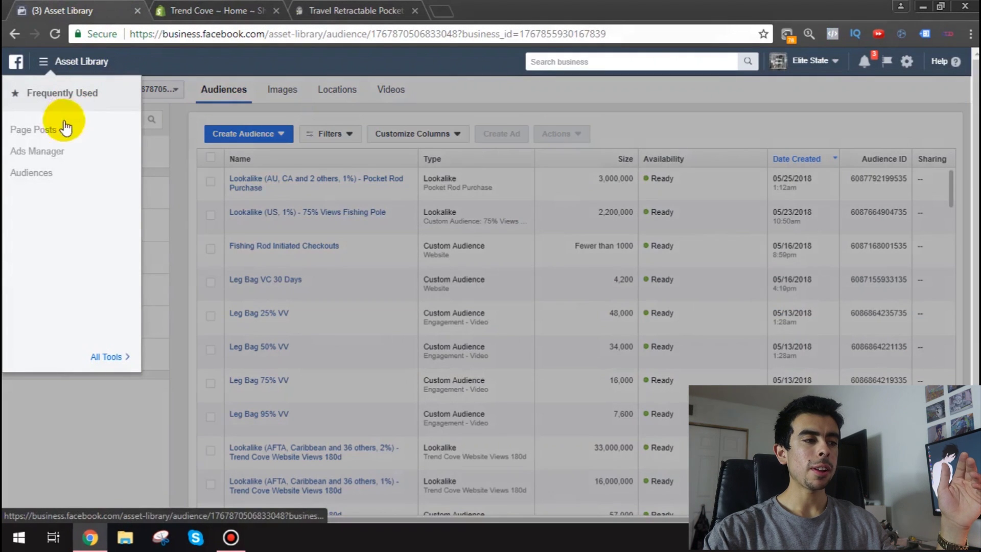
pyautogui.middleClick(37, 150)
pyautogui.click(348, 10)
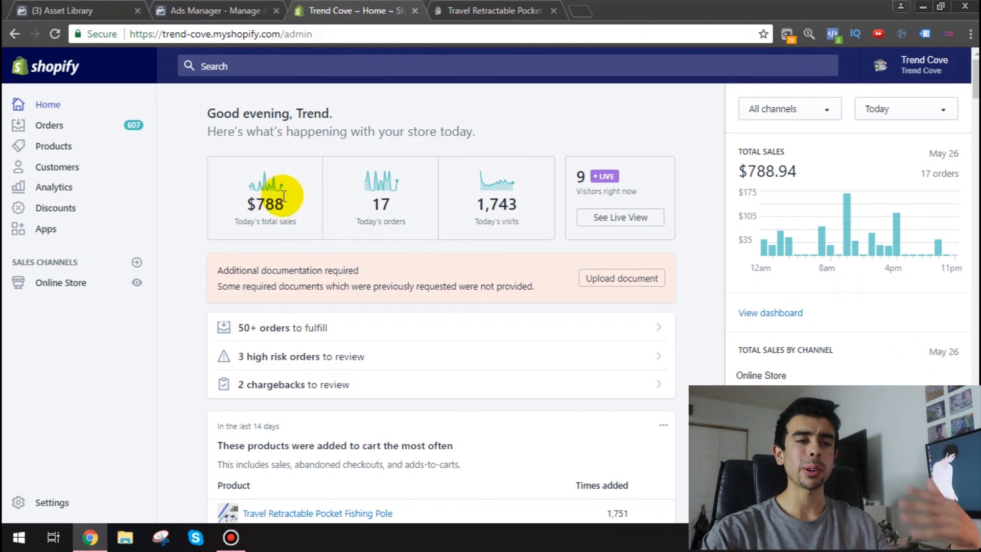
pyautogui.click(197, 6)
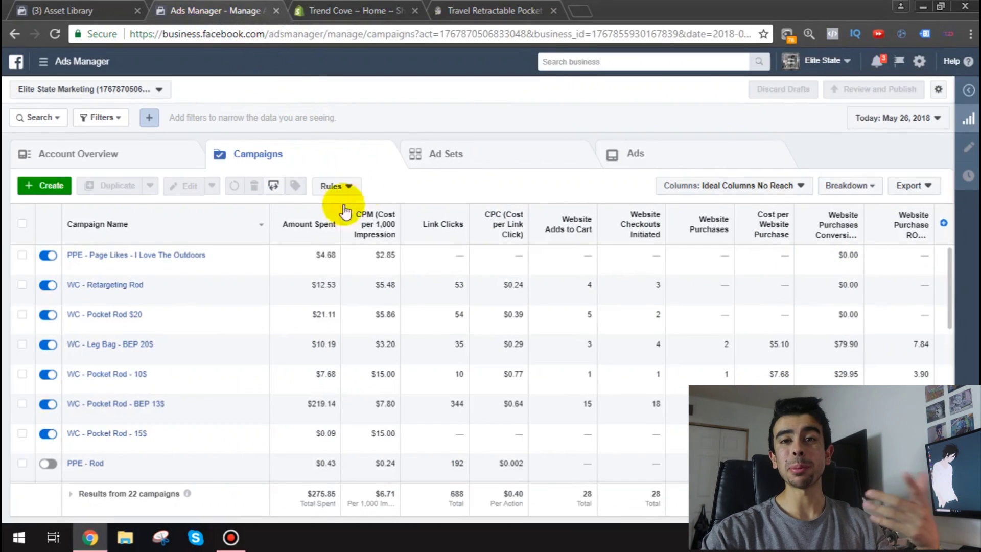
pyautogui.scroll(-2, 440, 363)
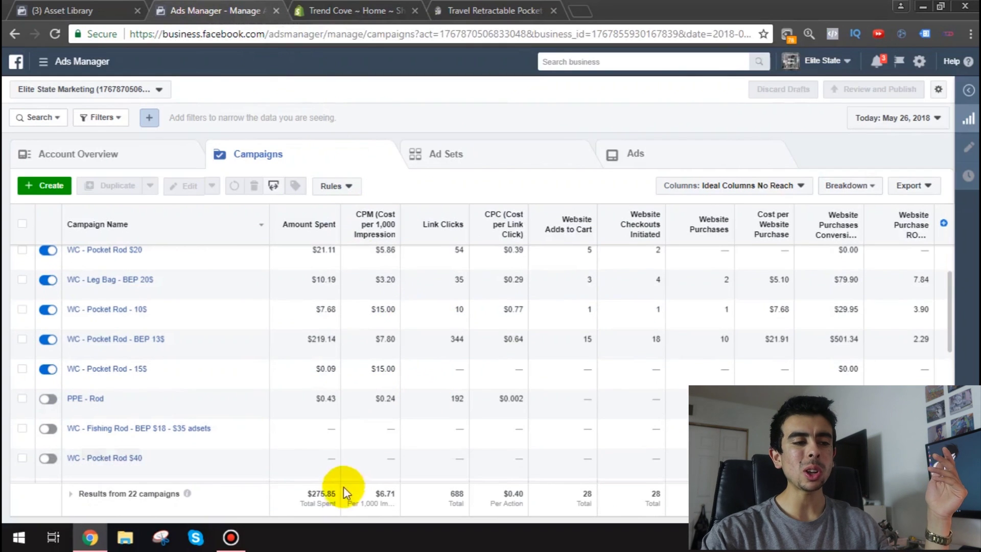
pyautogui.moveTo(317, 494); pyautogui.dragTo(328, 491)
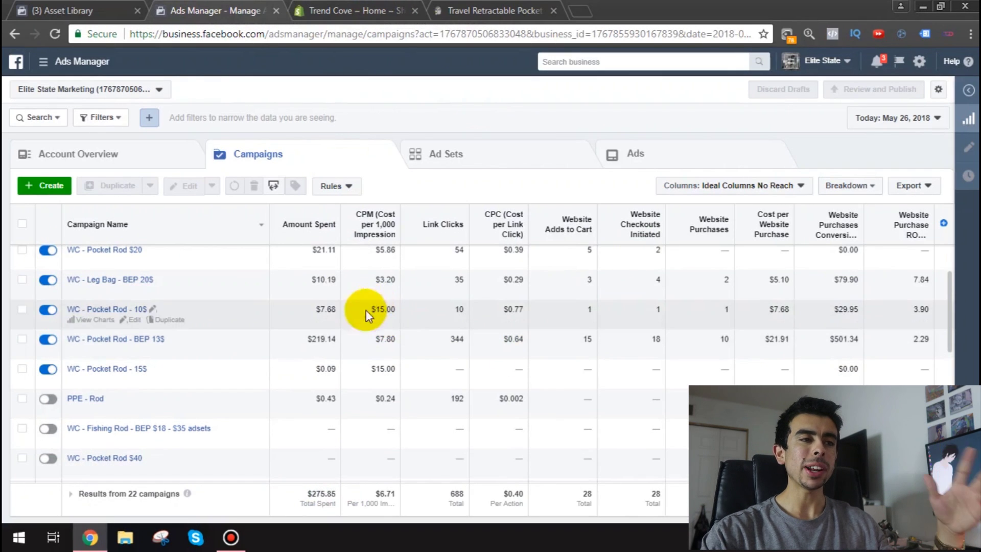
pyautogui.click(346, 7)
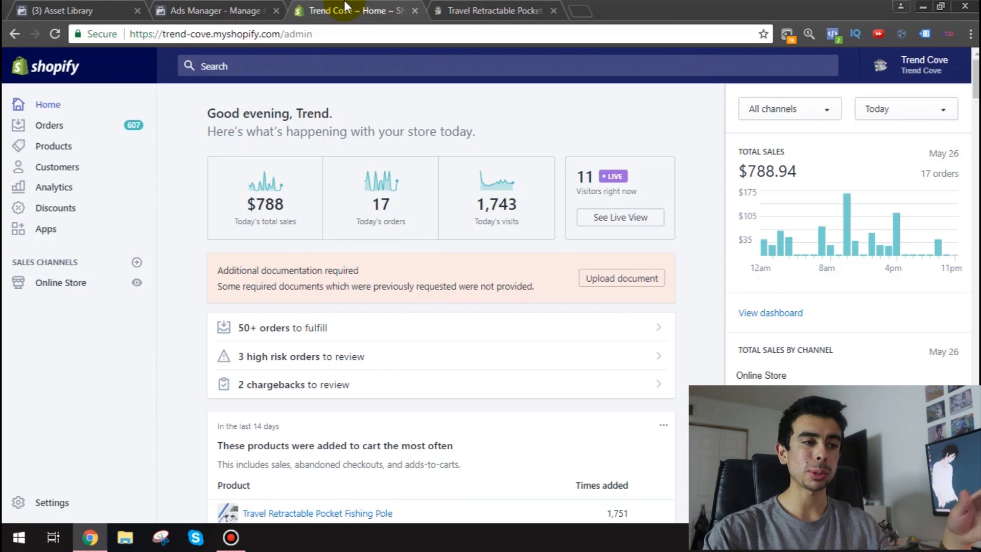
# Change the Shopify sales range from Today ($788) to This month ($29,723.29).
pyautogui.moveTo(249, 204); pyautogui.dragTo(312, 209)
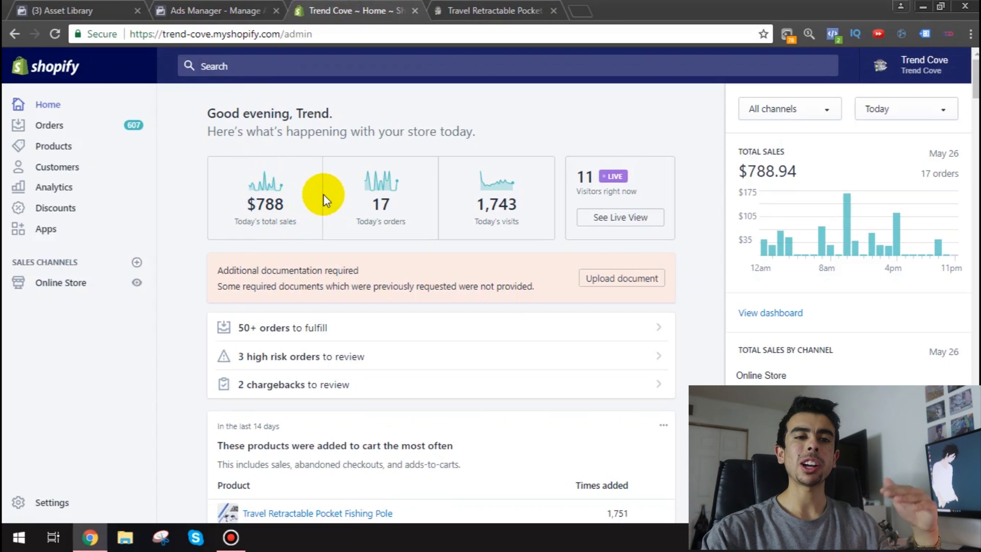
pyautogui.click(915, 112)
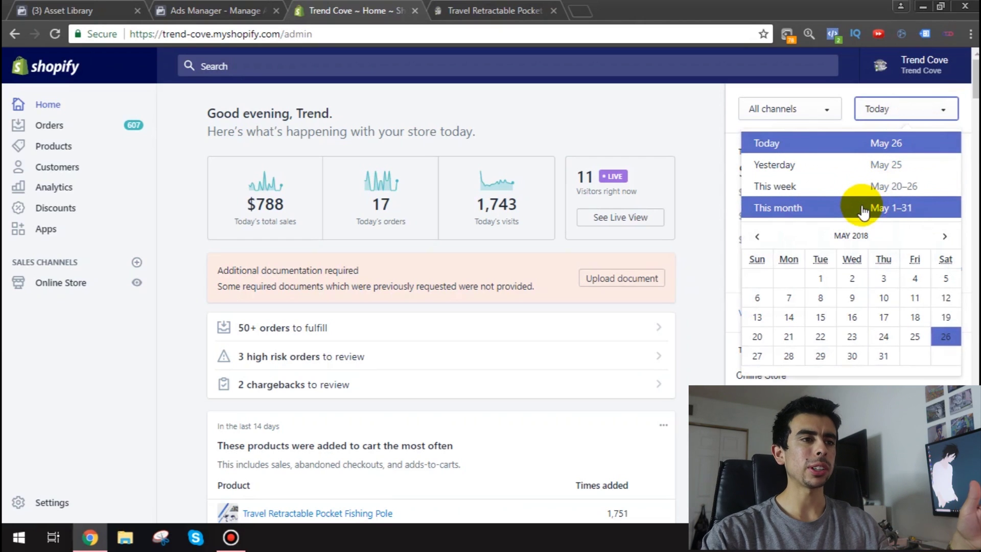
pyautogui.click(489, 6)
pyautogui.click(371, 7)
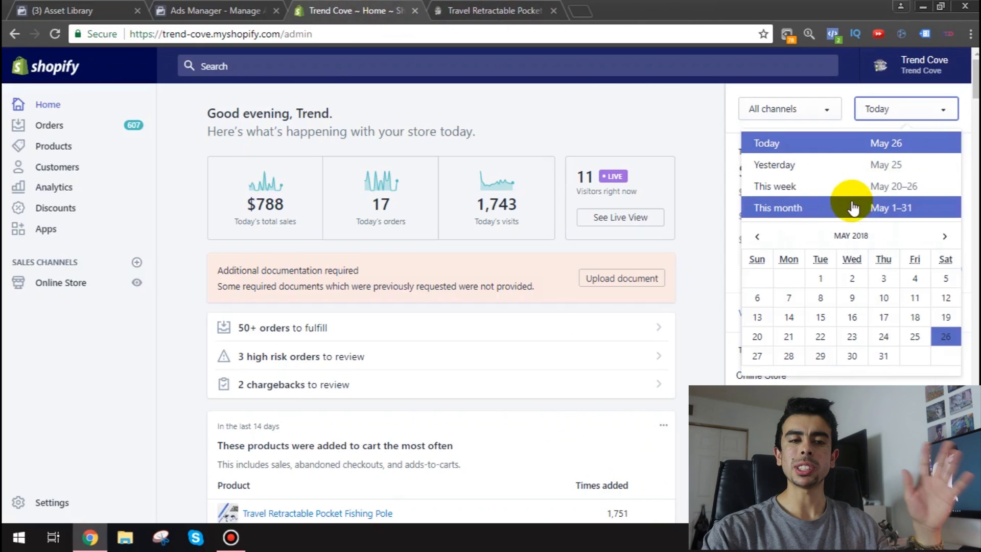
pyautogui.click(851, 206)
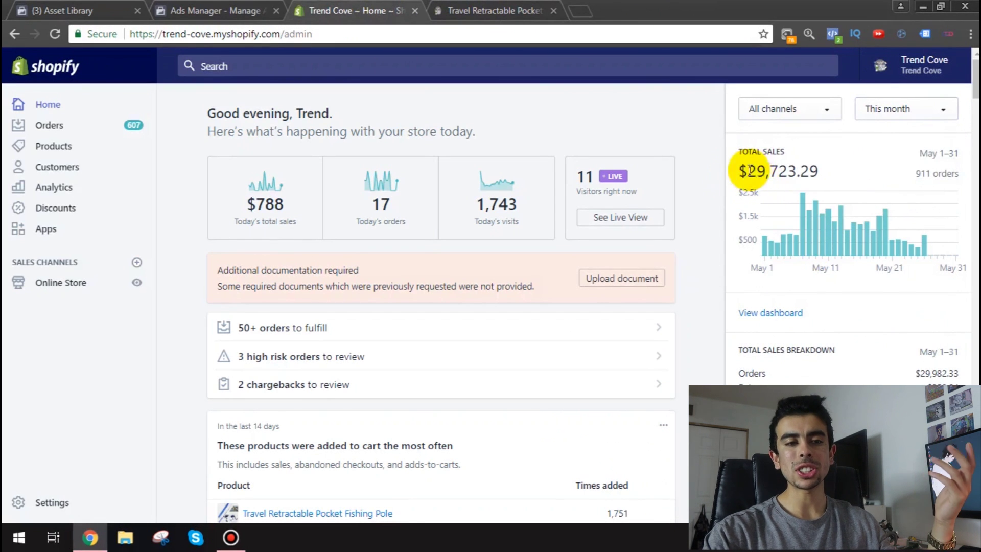
pyautogui.moveTo(752, 170); pyautogui.dragTo(812, 171)
pyautogui.click(833, 173)
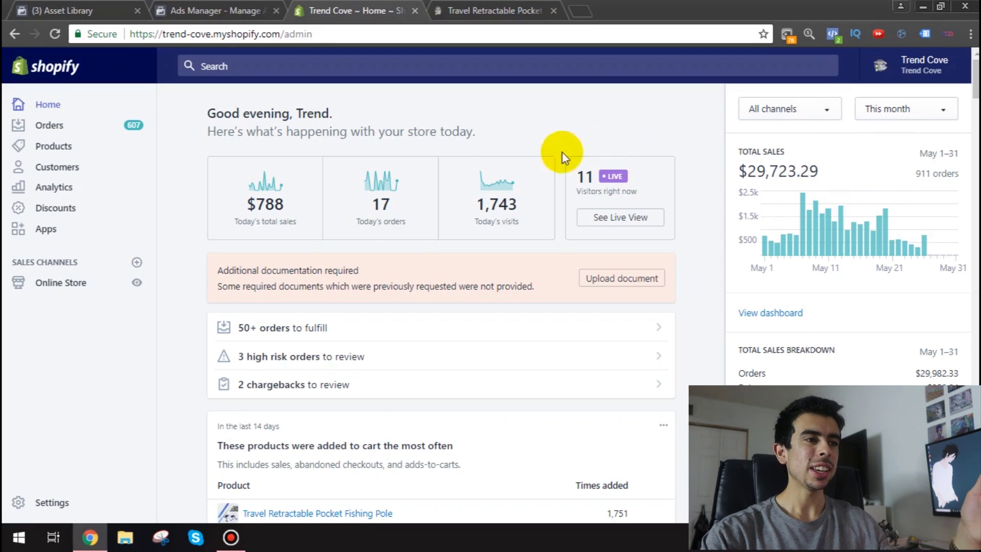
pyautogui.click(223, 2)
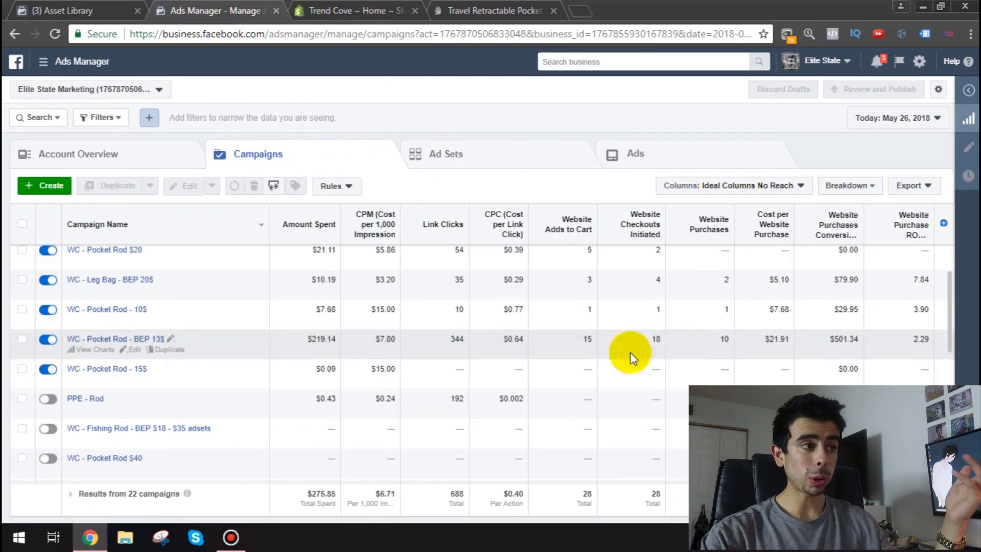
# Go to the Audiences page in Asset Library through All Tools.
pyautogui.click(91, 3)
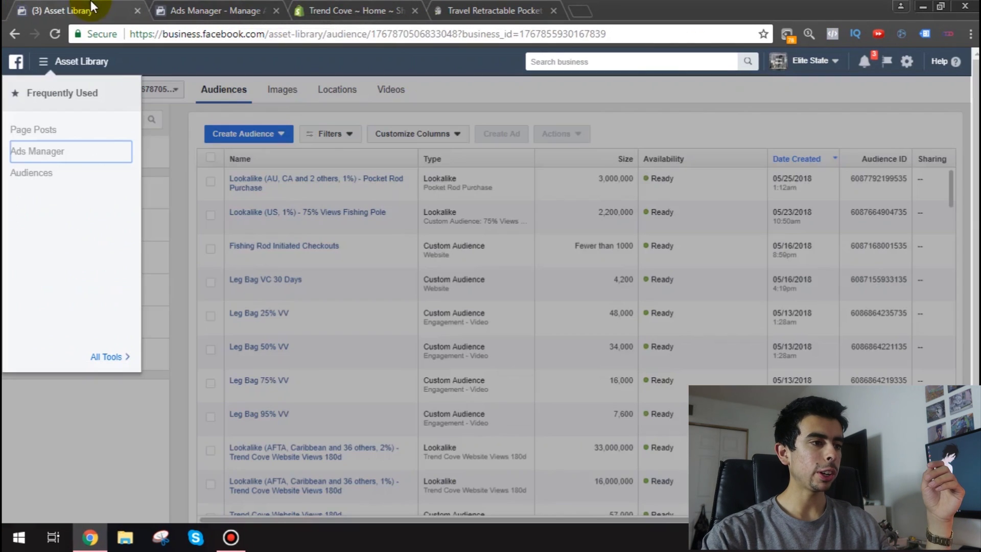
pyautogui.click(180, 219)
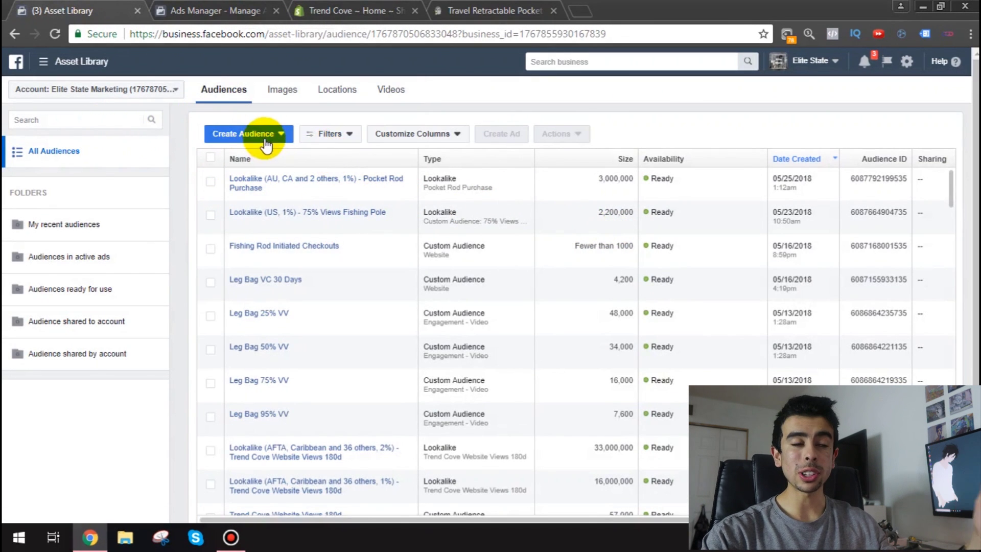
pyautogui.click(276, 134)
pyautogui.click(277, 134)
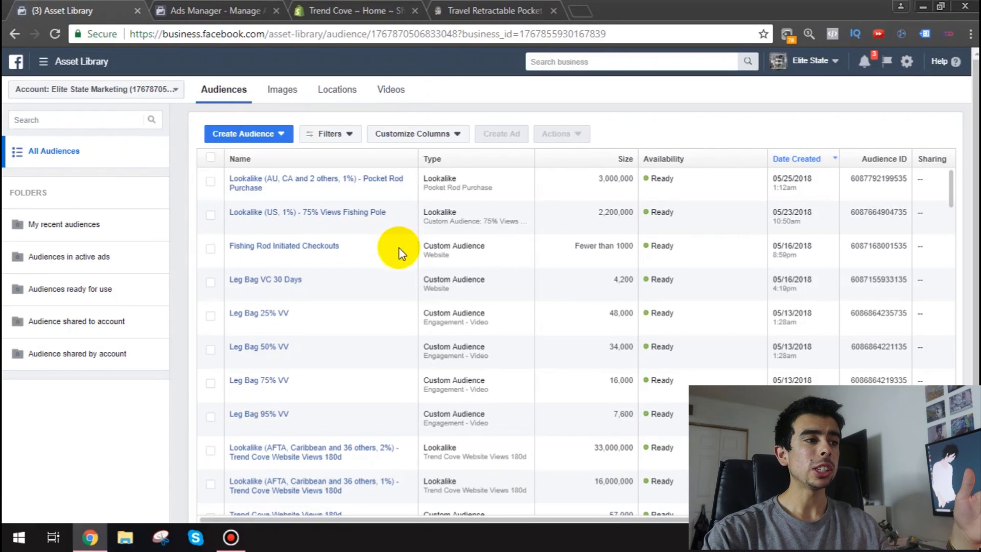
pyautogui.click(82, 61)
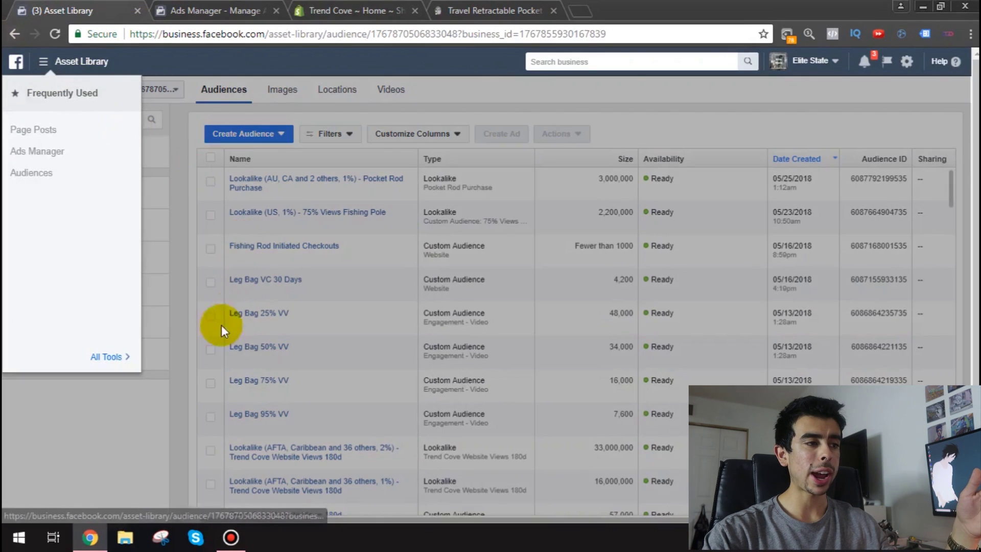
pyautogui.click(108, 357)
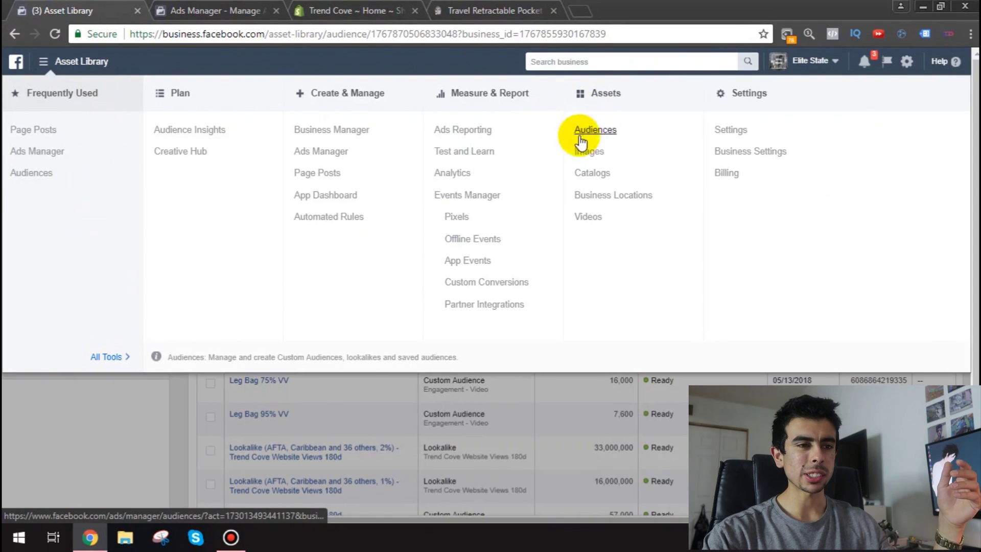
pyautogui.click(607, 130)
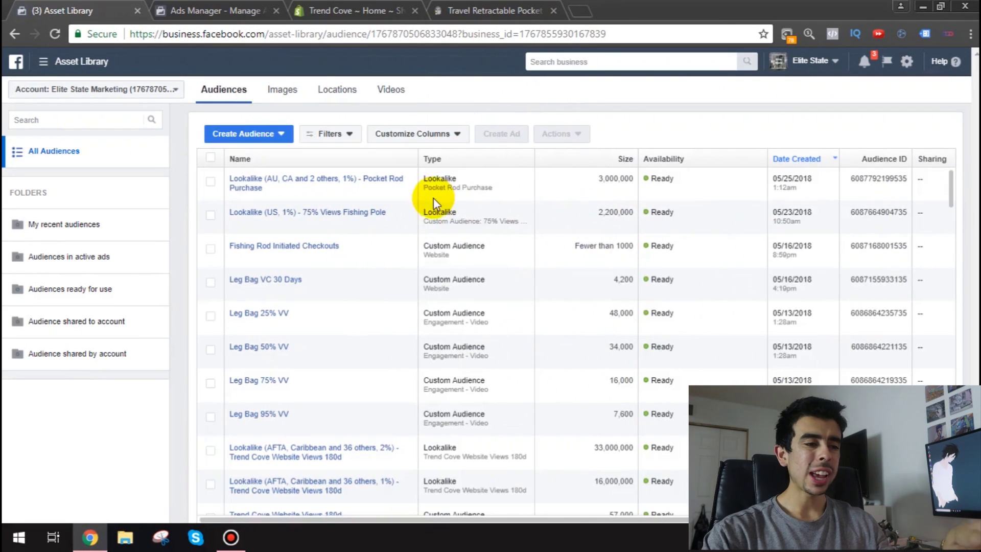
# Choose Create Audience > Custom Audience.
pyautogui.scroll(-8, 366, 258)
pyautogui.scroll(-3, 649, 431)
pyautogui.scroll(10, 529, 362)
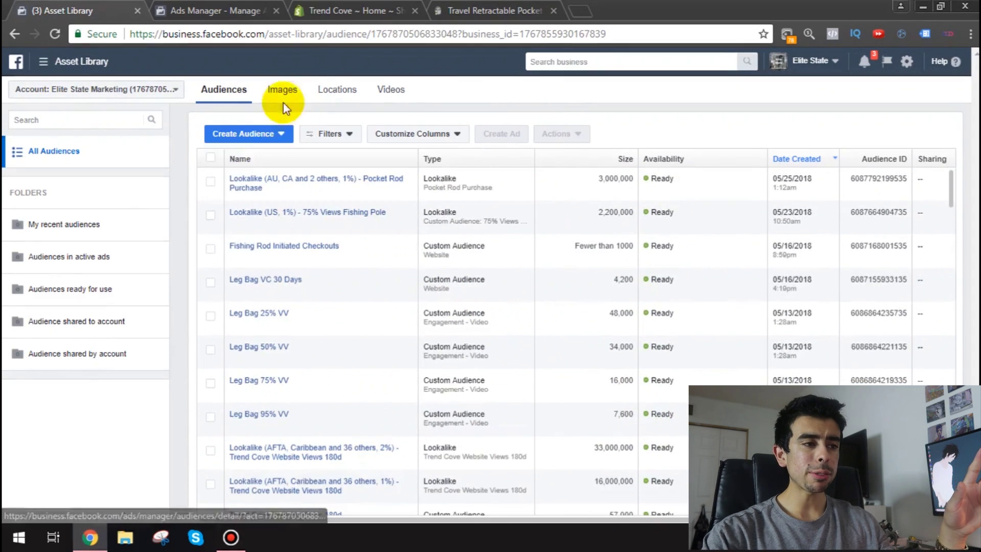
pyautogui.click(241, 139)
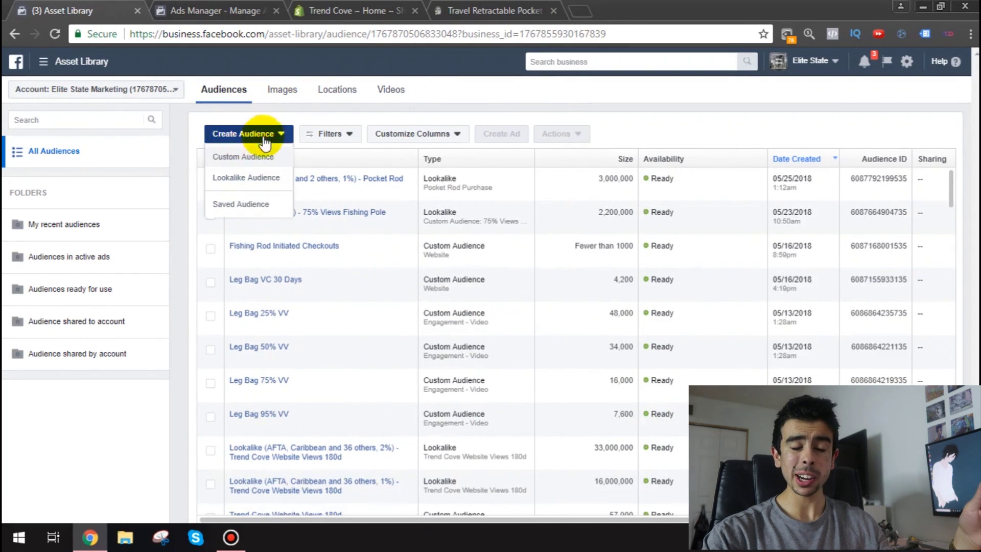
pyautogui.click(319, 166)
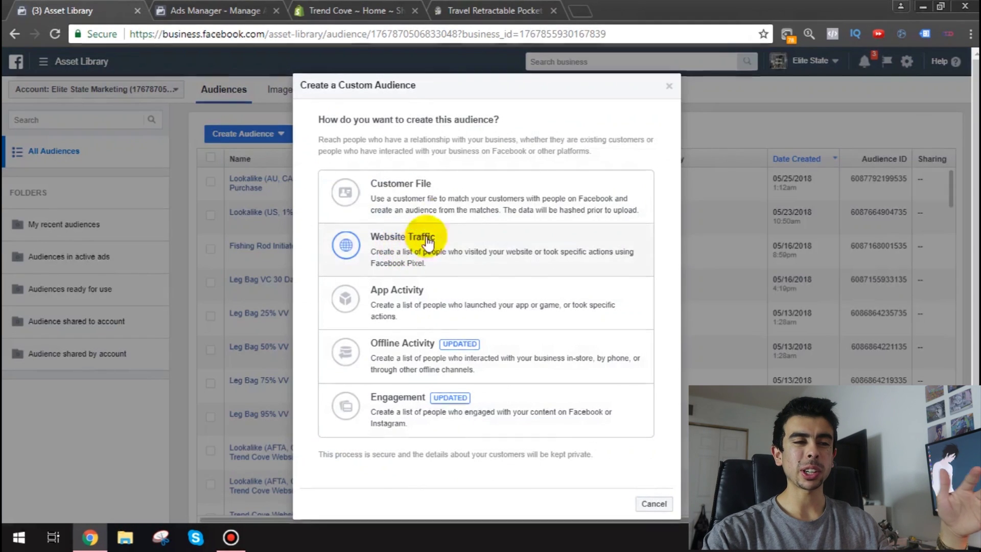
# Build the custom audience from Website Traffic and review the 'All website visitors' options.
pyautogui.click(520, 260)
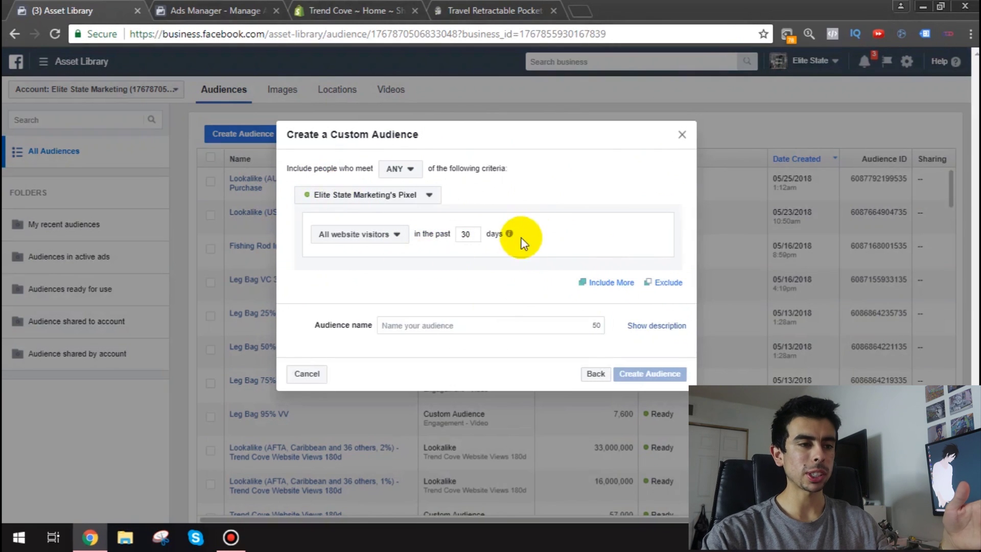
pyautogui.click(394, 236)
pyautogui.click(376, 235)
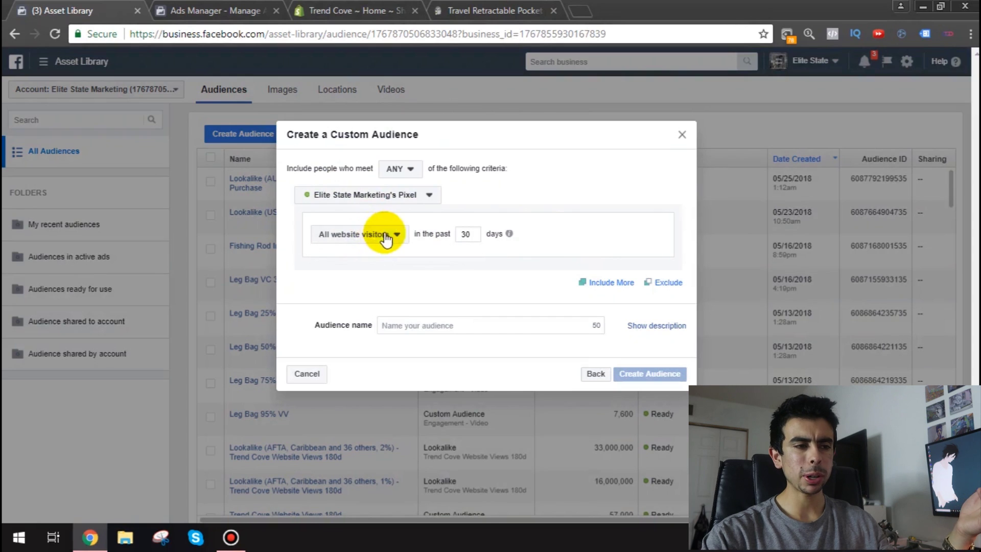
pyautogui.click(394, 238)
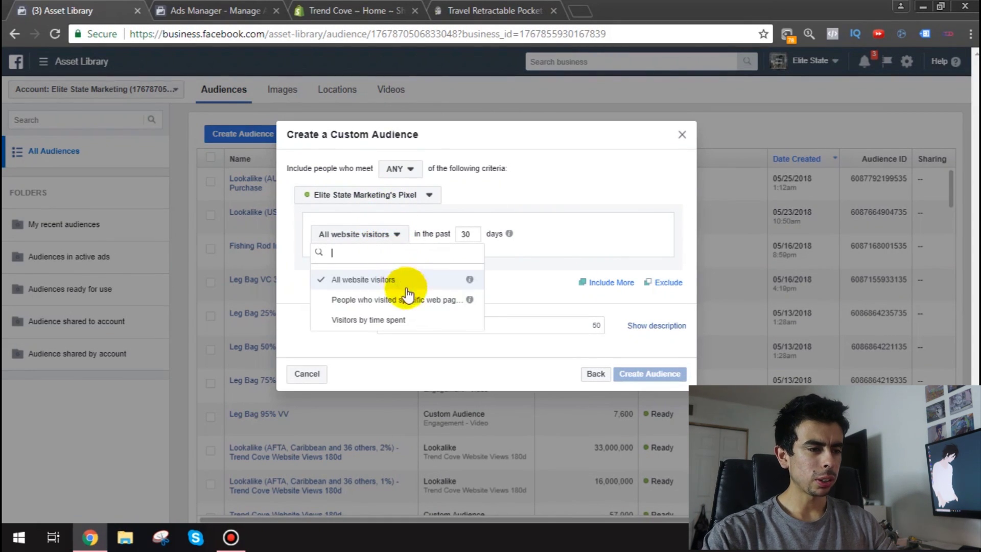
pyautogui.scroll(-2, 423, 320)
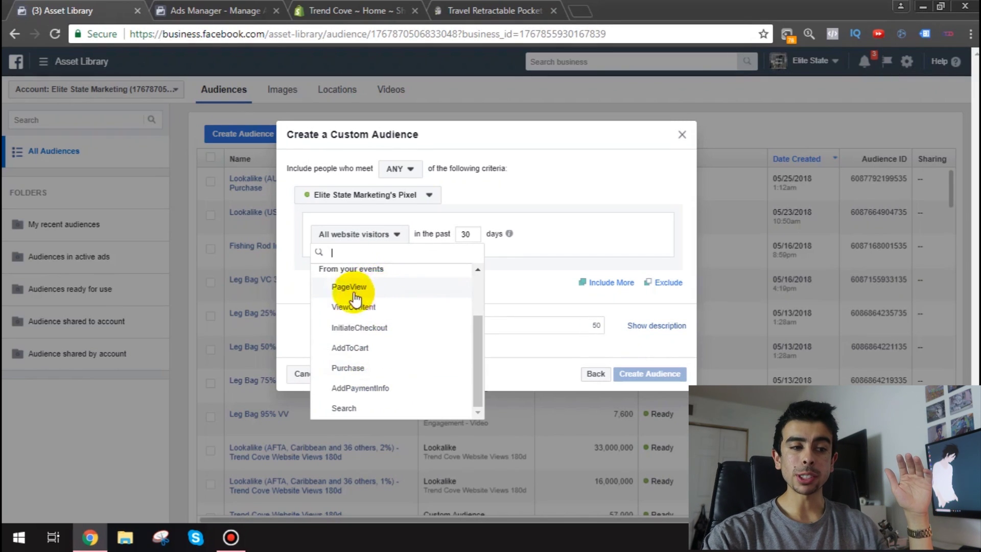
pyautogui.scroll(2, 393, 307)
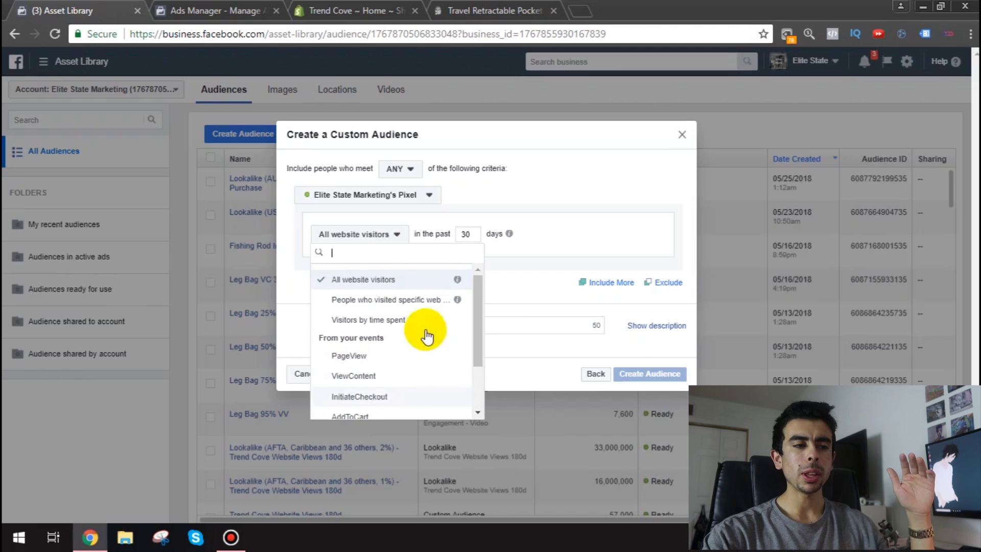
# Target visitors of specific web pages with URL keywords link, to and product.
pyautogui.click(384, 302)
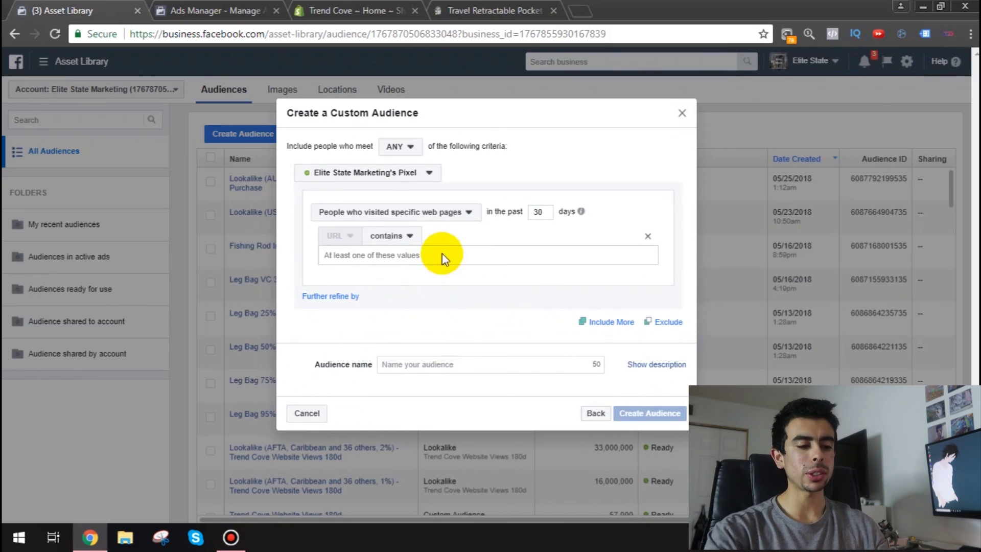
pyautogui.write('link')
pyautogui.press('Return')
pyautogui.write('to ')
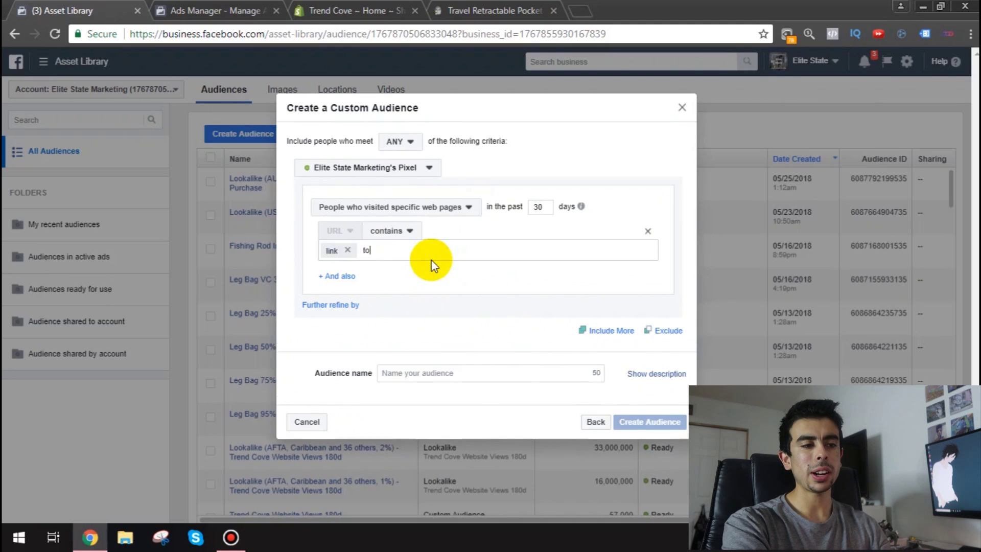
pyautogui.write('product')
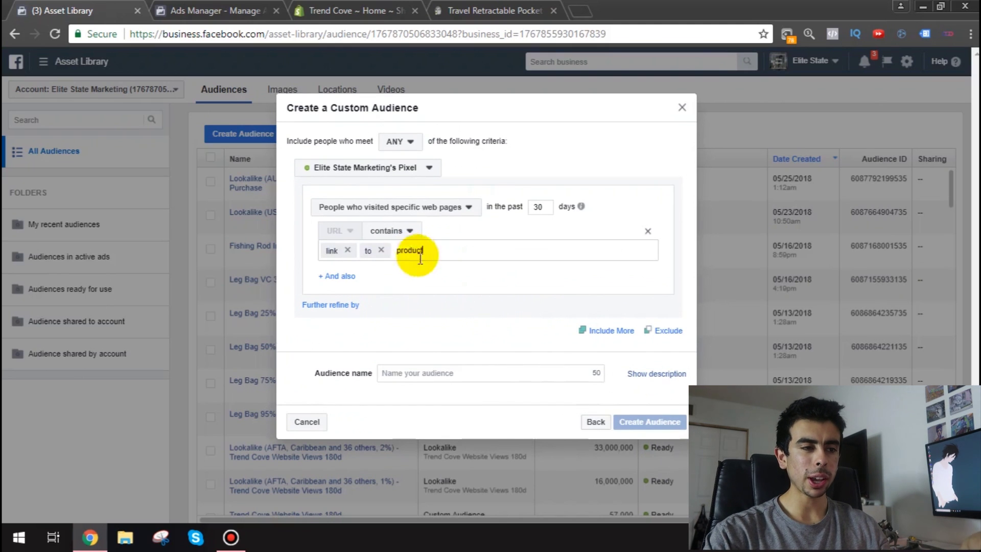
pyautogui.click(434, 372)
# Set 180 days, name it 'Fishing Rod Visitors', then close the form unsaved.
pyautogui.click(537, 207)
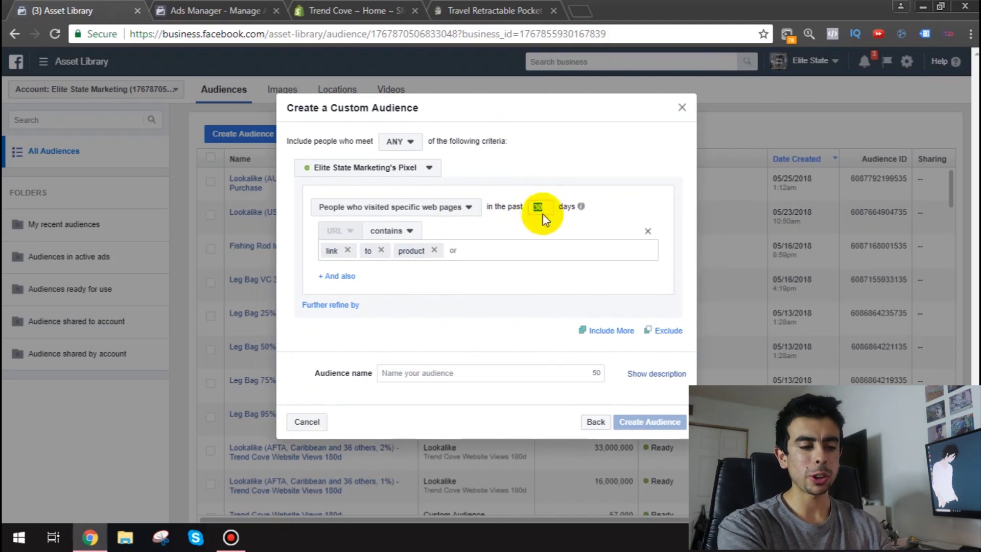
pyautogui.write('180')
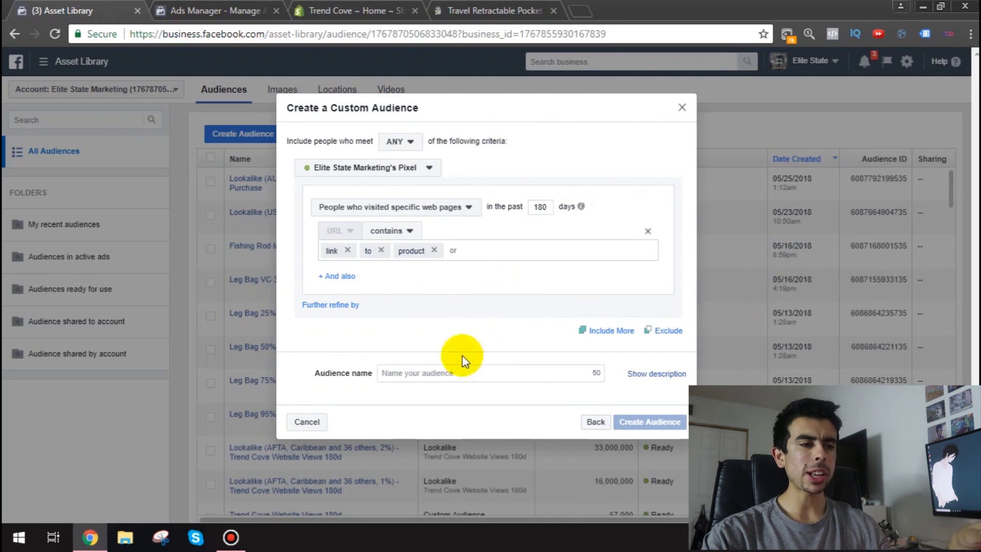
pyautogui.click(437, 375)
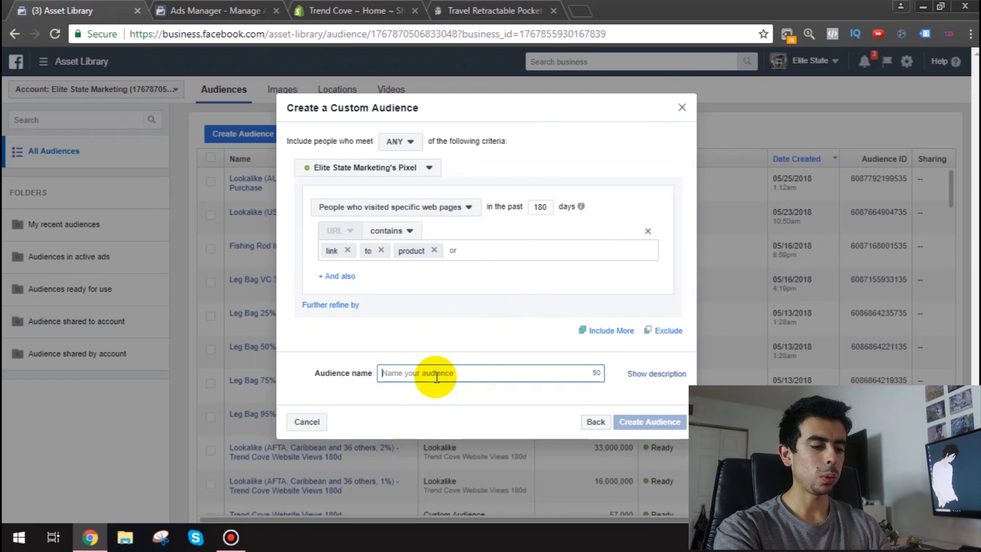
pyautogui.write('W')
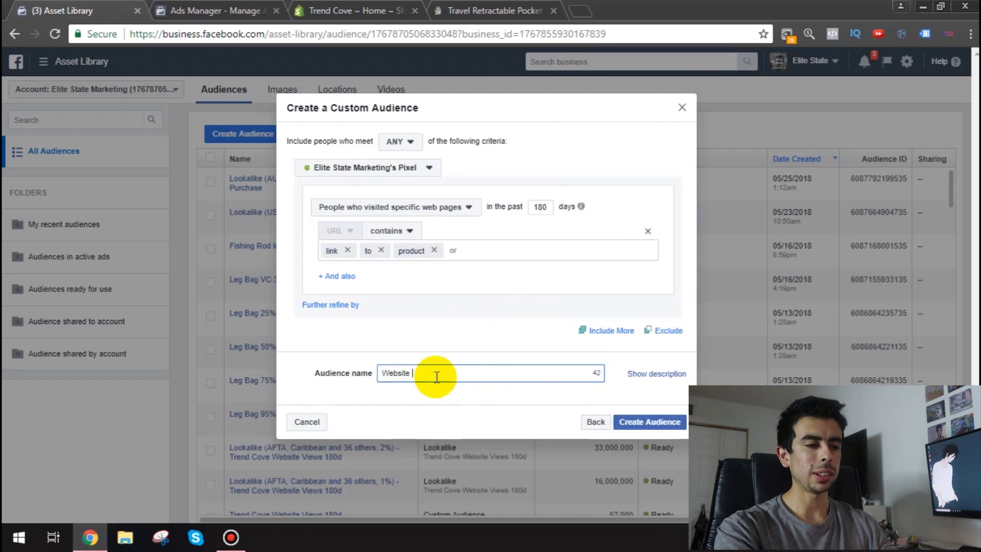
pyautogui.write('ebsite')
pyautogui.press('BackSpace')
pyautogui.press('BackSpace')
pyautogui.press('BackSpace')
pyautogui.press('BackSpace')
pyautogui.press('BackSpace')
pyautogui.press('BackSpace')
pyautogui.press('BackSpace')
pyautogui.write('Fis')
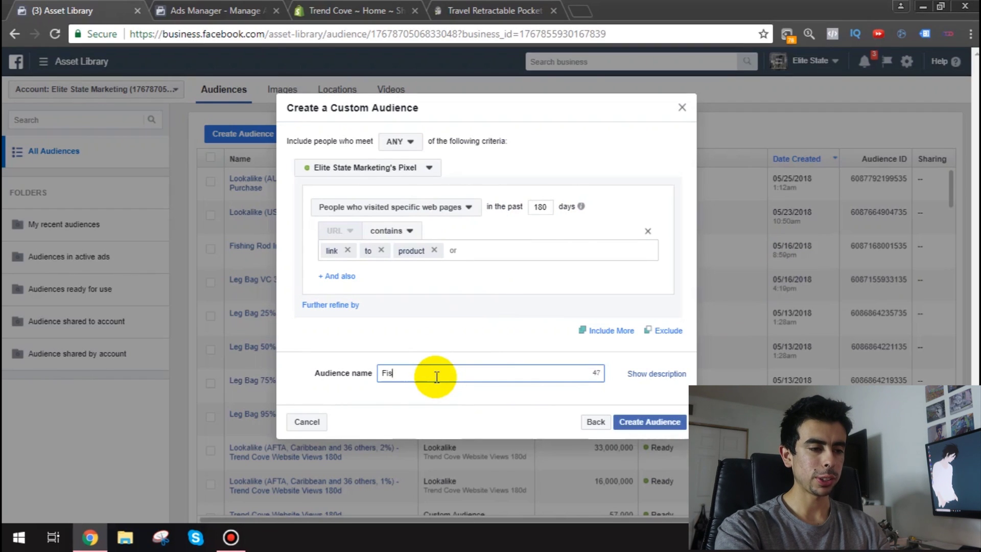
pyautogui.write('hing Rod Visitor')
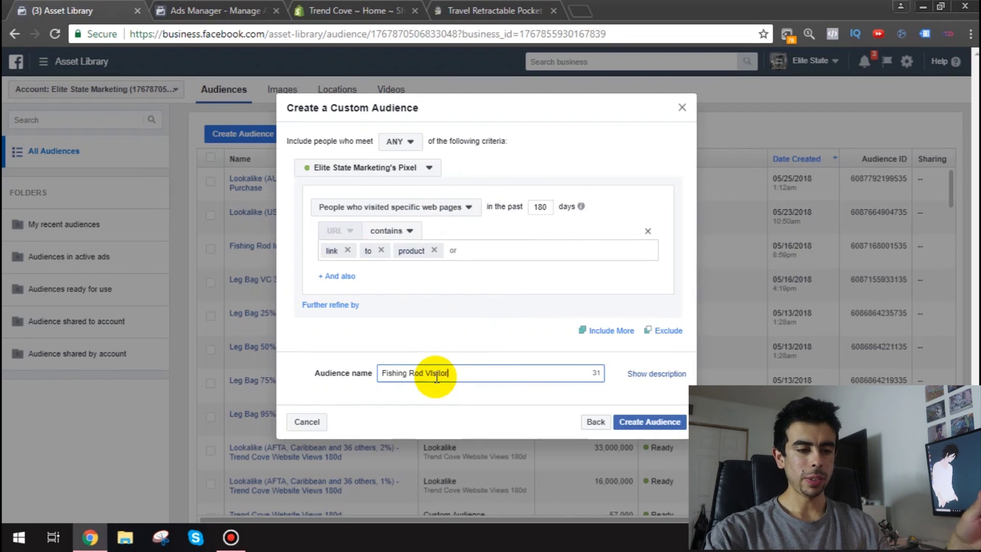
pyautogui.write('s')
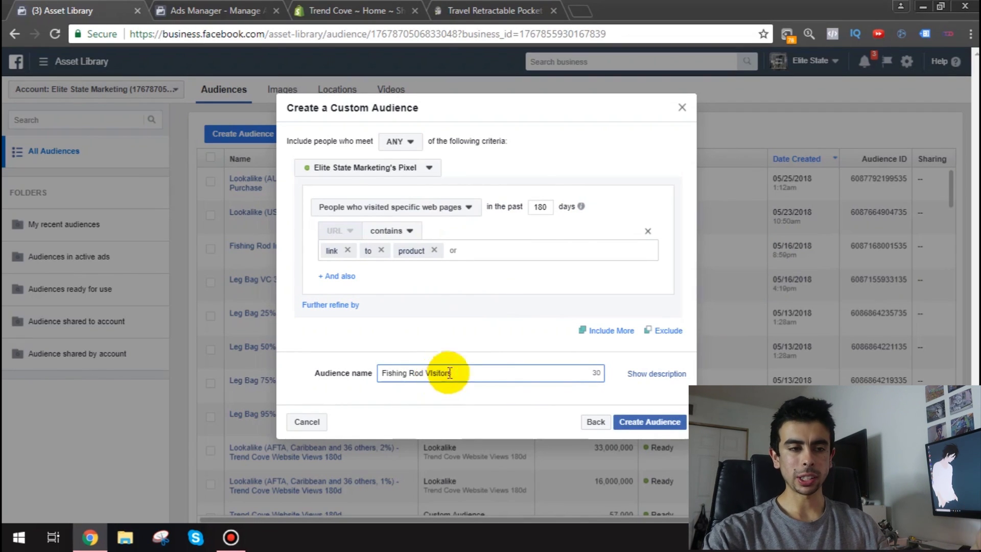
pyautogui.click(682, 109)
# Start a Lookalike Audience and open its Source list of audiences and pages.
pyautogui.moveTo(349, 180)
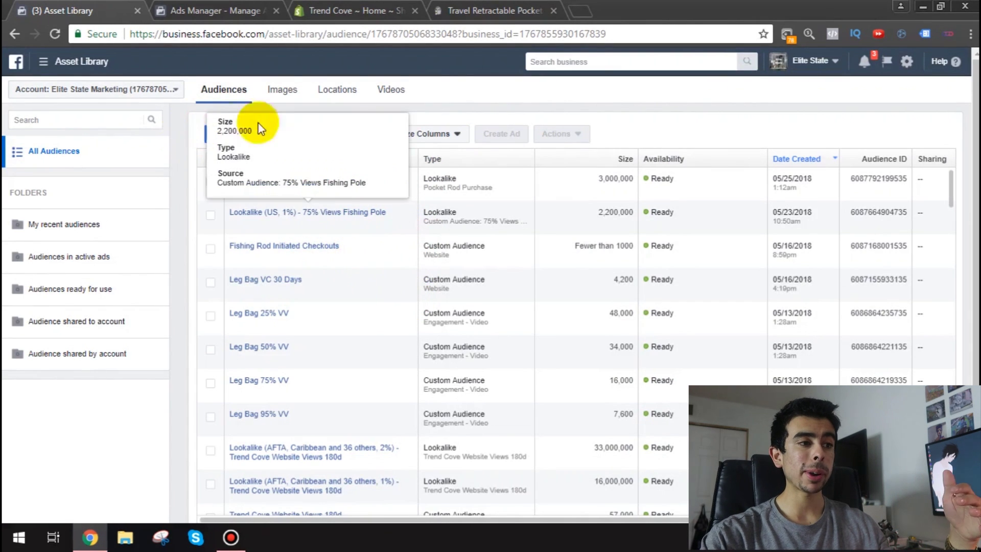
pyautogui.click(234, 135)
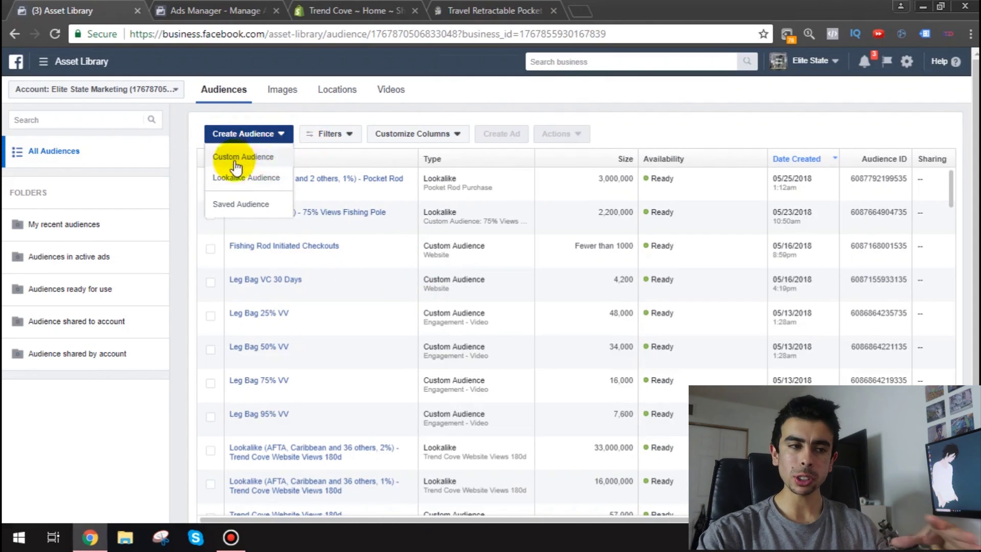
pyautogui.click(227, 177)
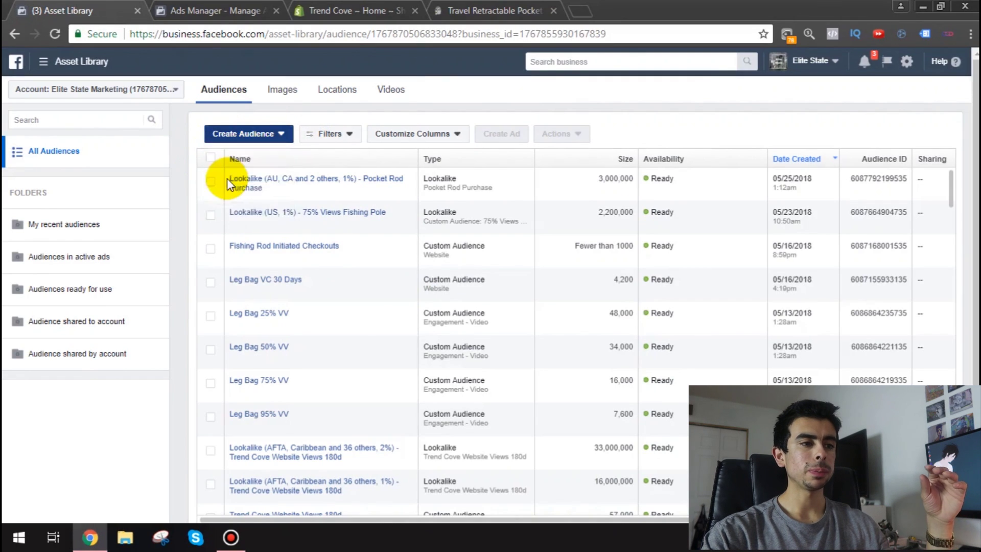
pyautogui.click(401, 162)
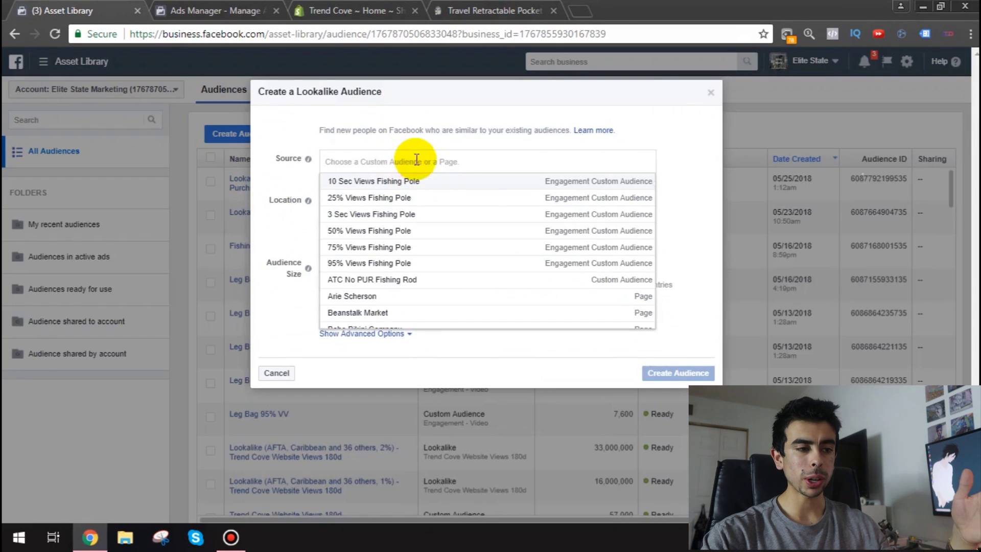
# Create a 1% United Kingdom lookalike using Pocket Rod Purchase as the source.
pyautogui.scroll(-5, 448, 228)
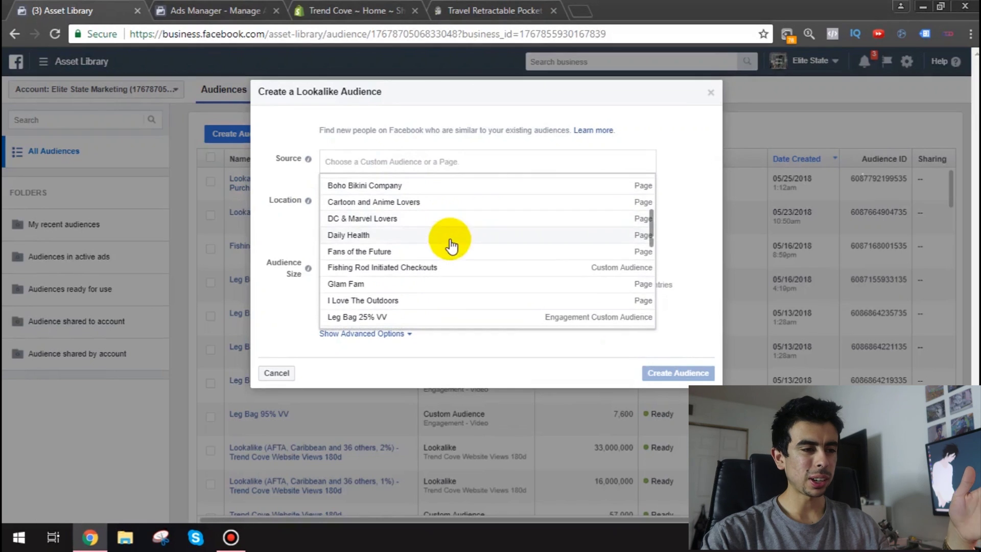
pyautogui.scroll(-4, 449, 245)
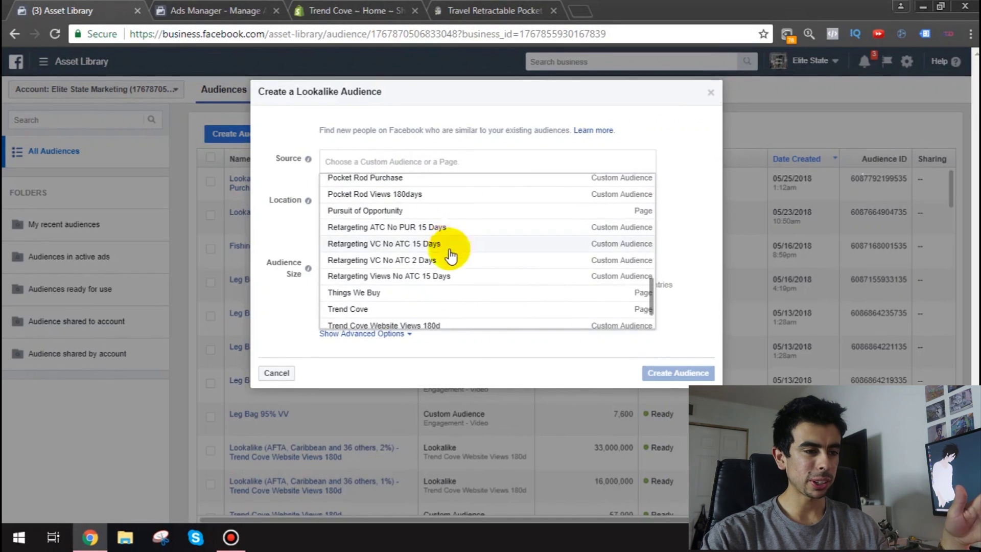
pyautogui.scroll(2, 453, 300)
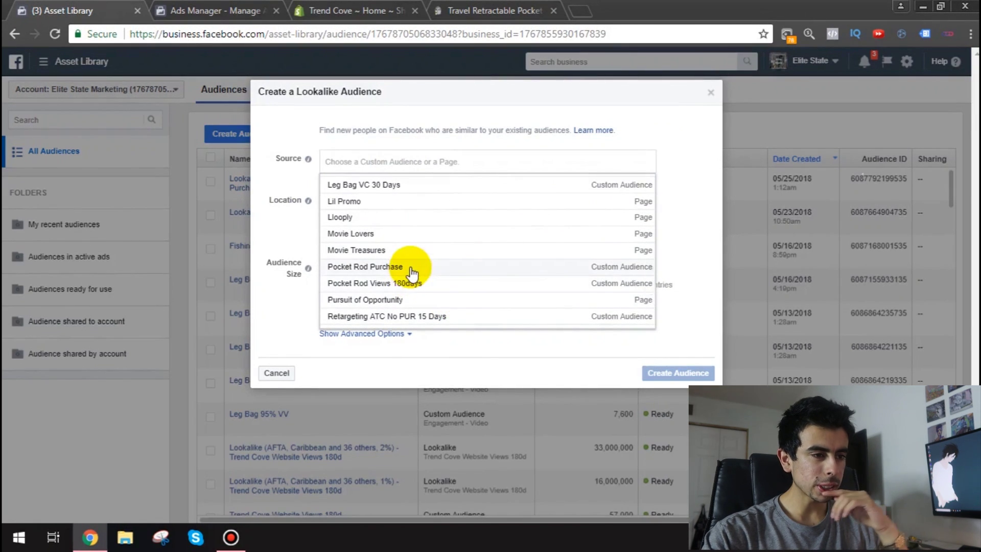
pyautogui.click(411, 268)
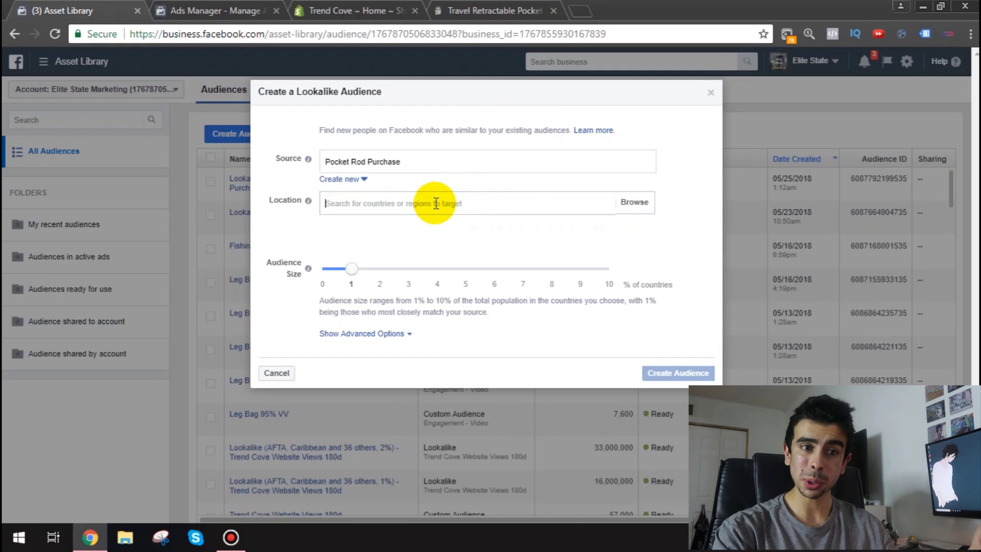
pyautogui.write('uni')
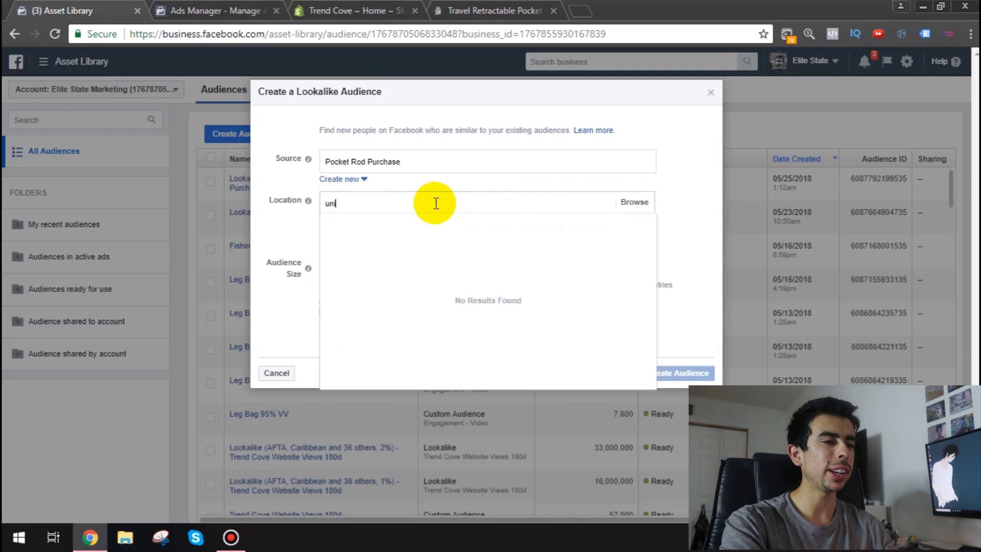
pyautogui.write('ted king')
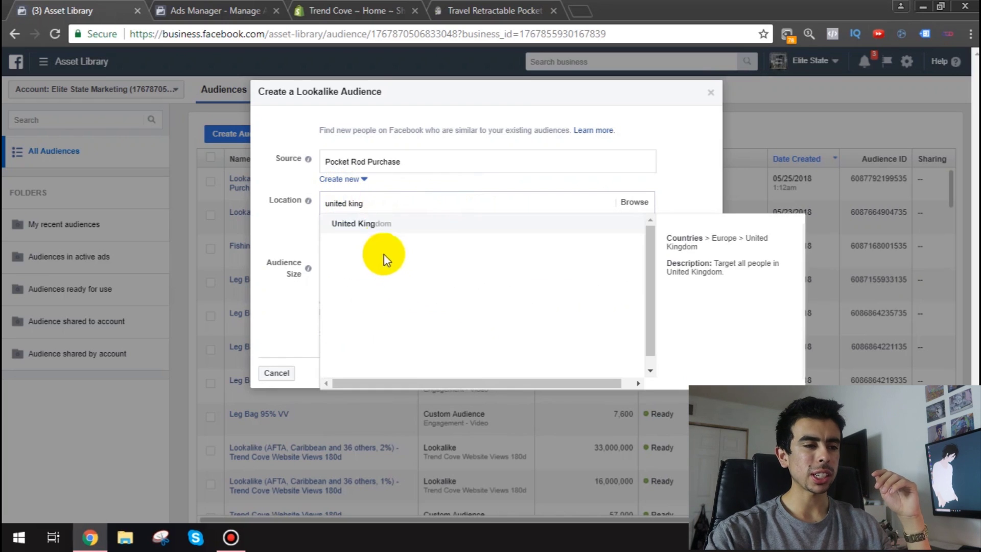
pyautogui.click(381, 222)
pyautogui.click(290, 248)
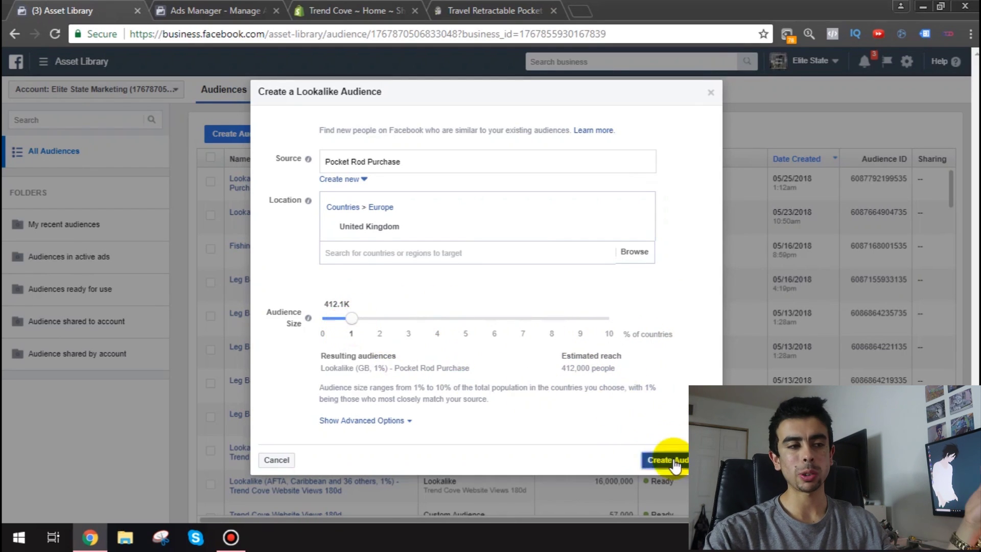
pyautogui.click(659, 458)
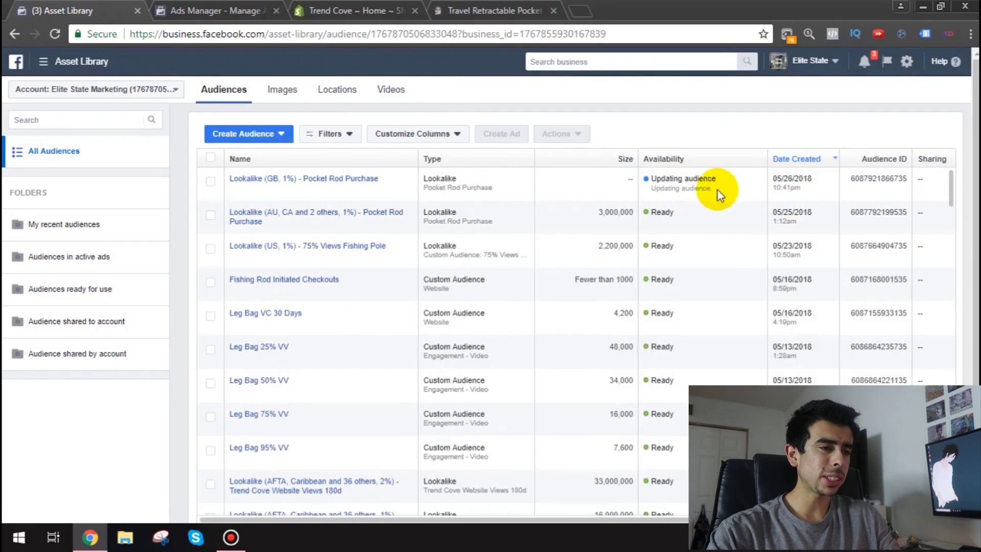
# Start another lookalike audience with Pocket Rod Purchase as its source.
pyautogui.click(249, 134)
pyautogui.click(254, 176)
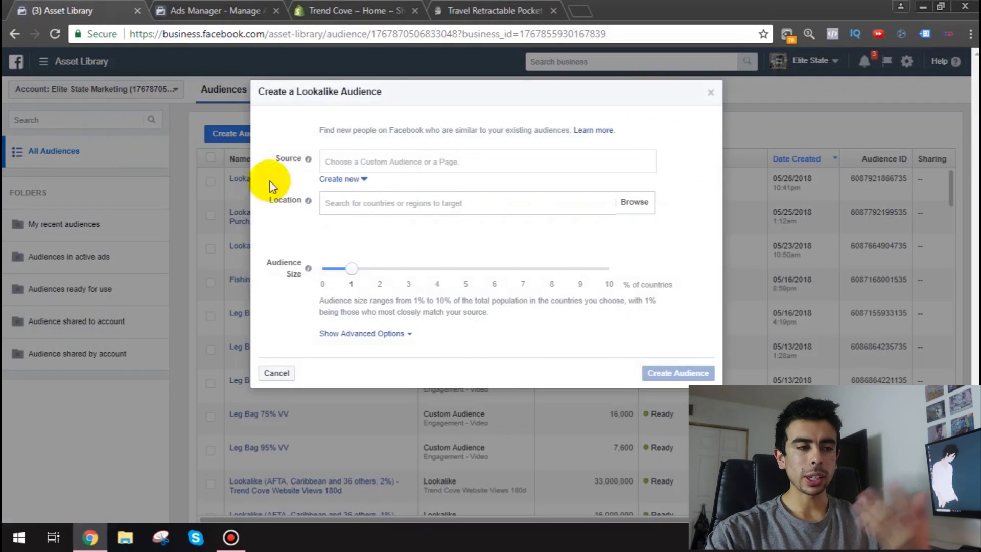
pyautogui.click(412, 166)
pyautogui.scroll(-10, 423, 247)
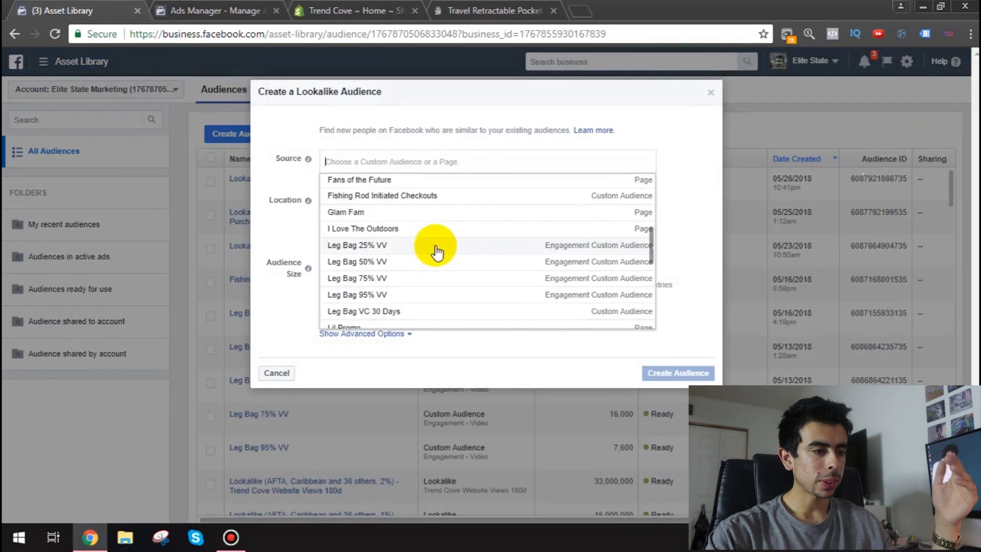
pyautogui.scroll(-5, 418, 230)
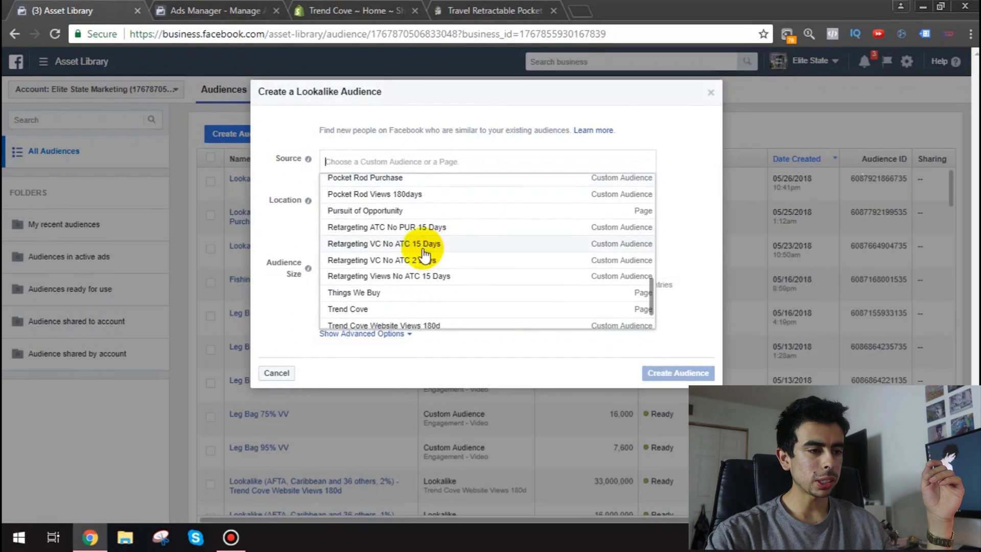
pyautogui.scroll(5, 423, 253)
pyautogui.click(406, 249)
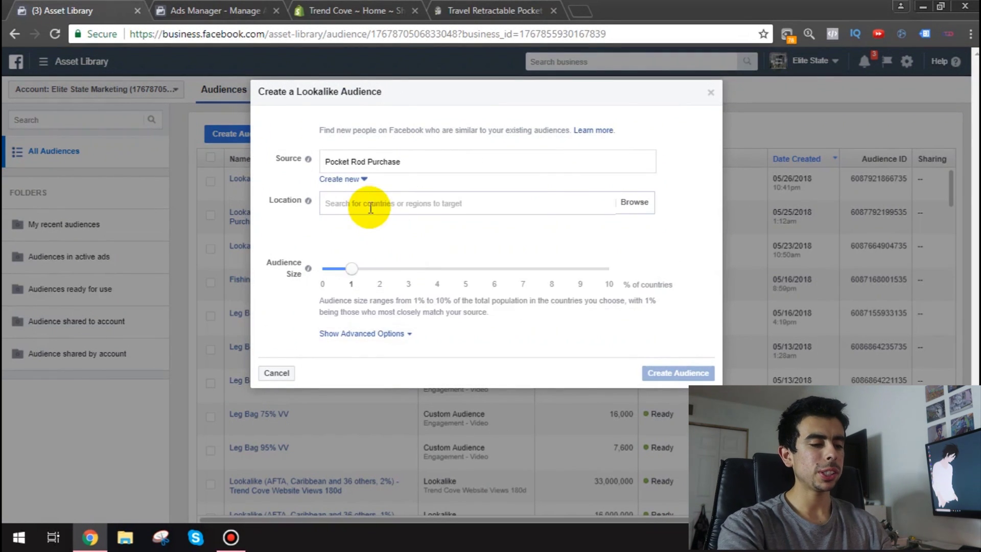
# Target the United Kingdom at 2% audience size and create the lookalike.
pyautogui.click(370, 203)
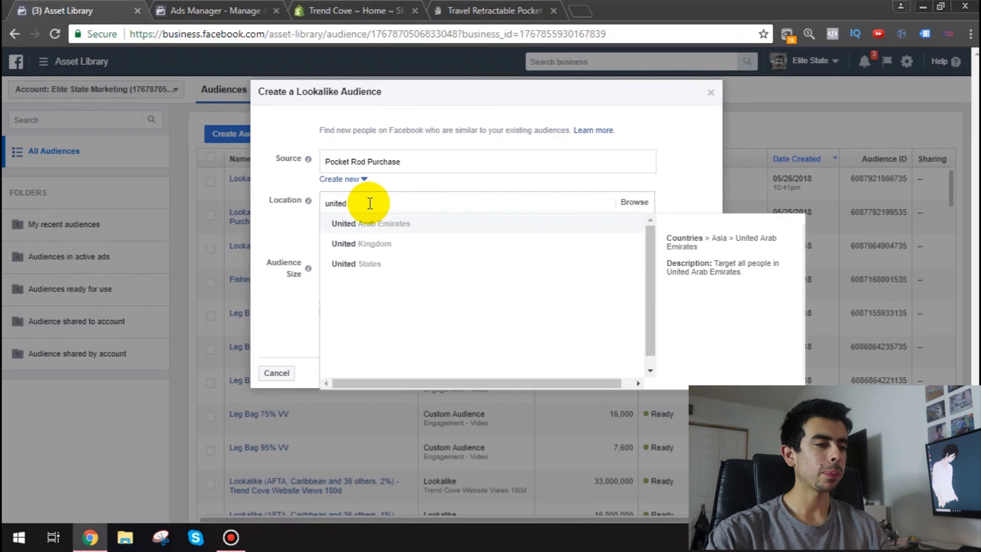
pyautogui.click(377, 245)
pyautogui.click(287, 240)
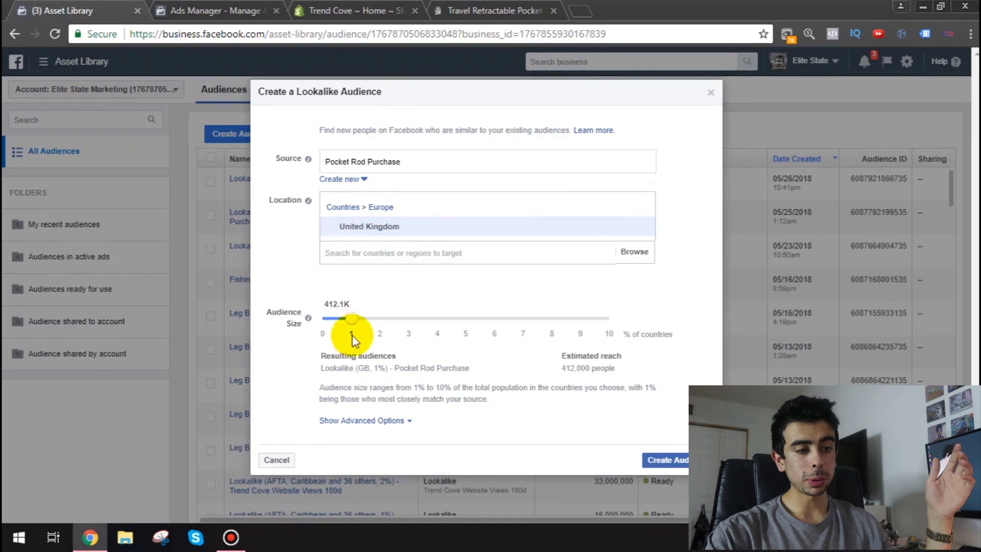
pyautogui.moveTo(351, 318); pyautogui.dragTo(380, 319)
pyautogui.click(679, 460)
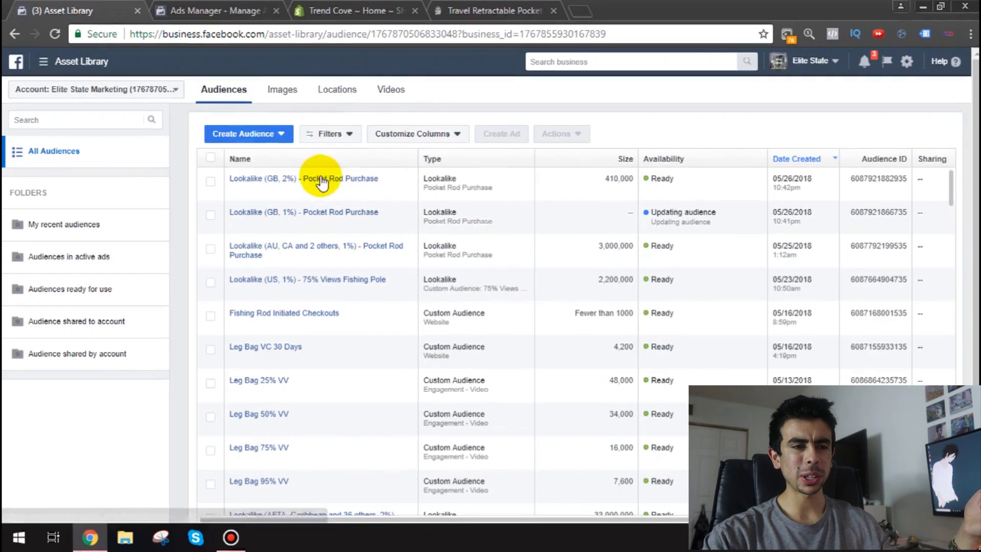
pyautogui.hotkey('alt', 'Left')
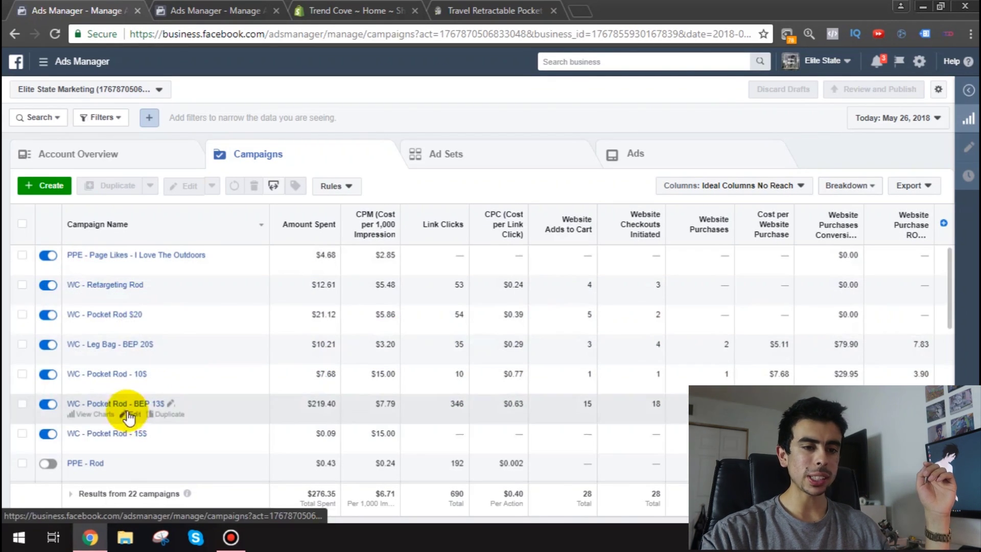
# Open the WC - Pocket Rod - BEP 13$ ad sets and tick the $5.29 and $5.00 ad sets.
pyautogui.click(125, 405)
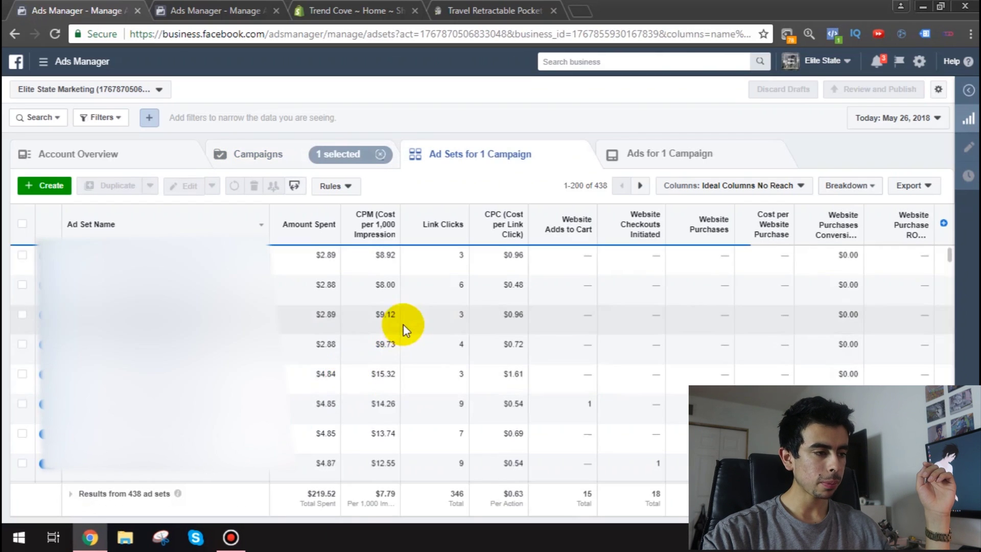
pyautogui.scroll(-3, 401, 333)
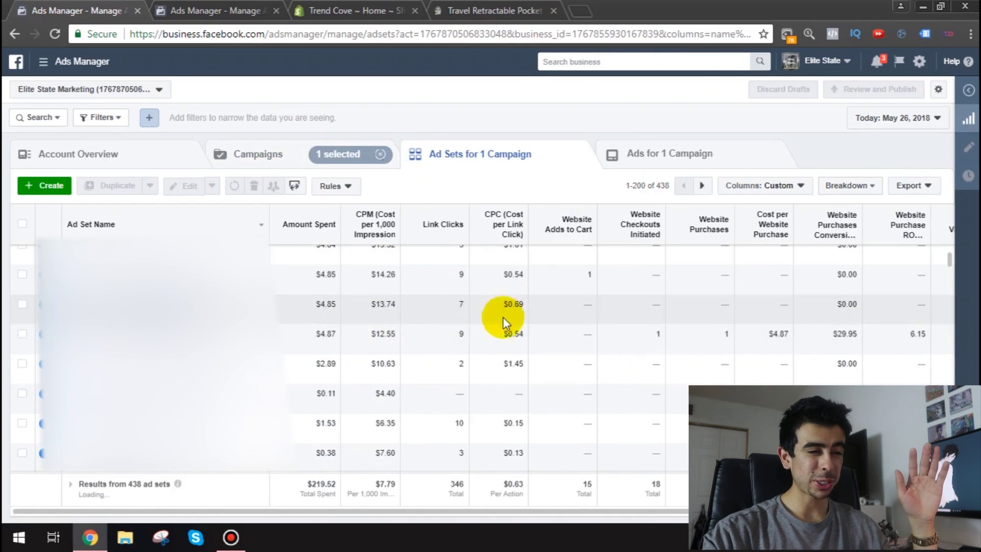
pyautogui.scroll(-10, 396, 328)
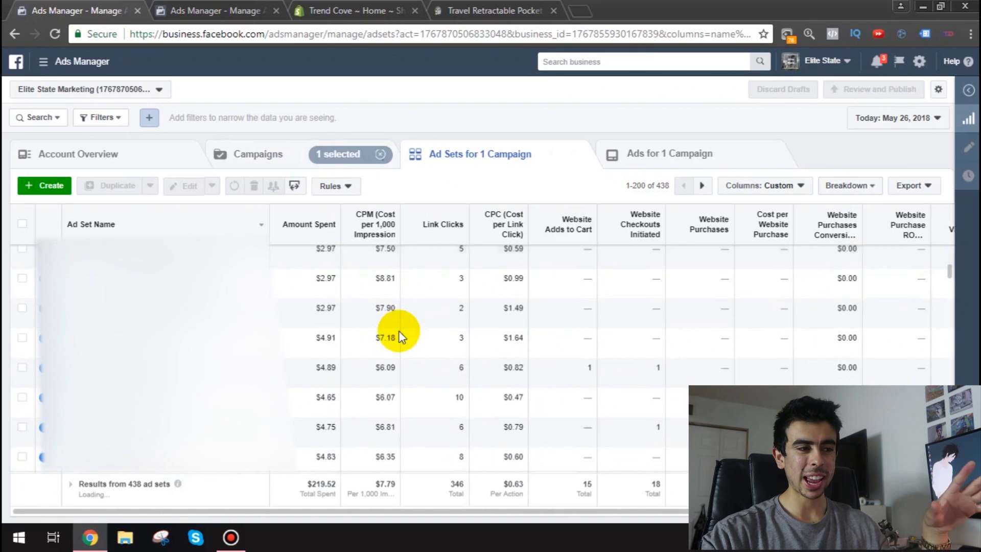
pyautogui.scroll(-1, 402, 335)
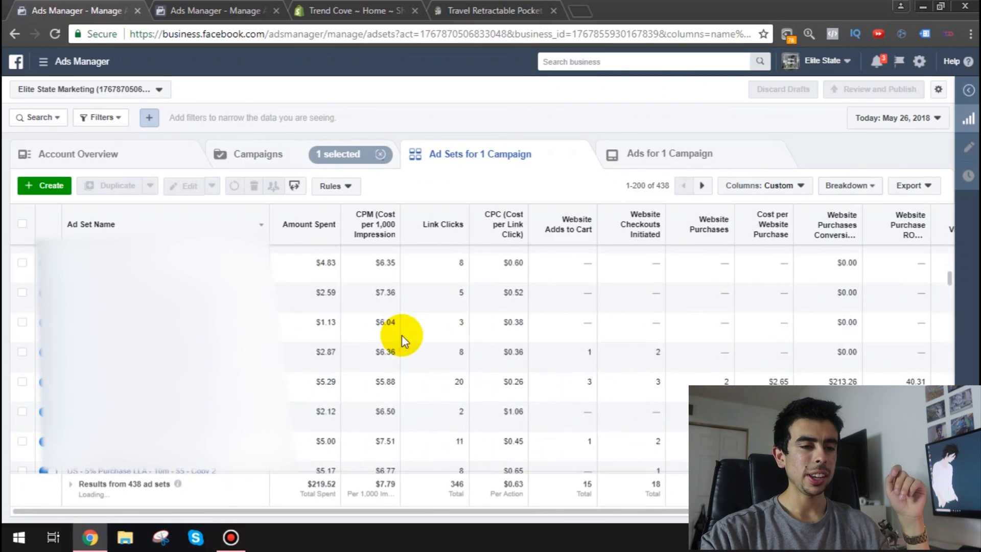
pyautogui.click(333, 378)
pyautogui.scroll(-1, 333, 382)
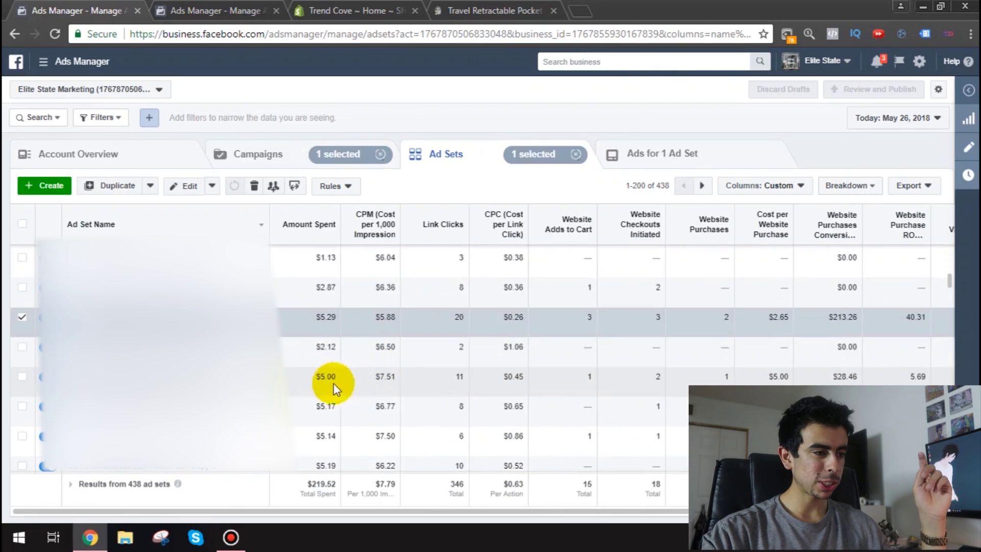
pyautogui.click(22, 376)
# Also tick the $5.14 and $5.15 ad sets, then filter by selection to those four.
pyautogui.scroll(-1, 402, 411)
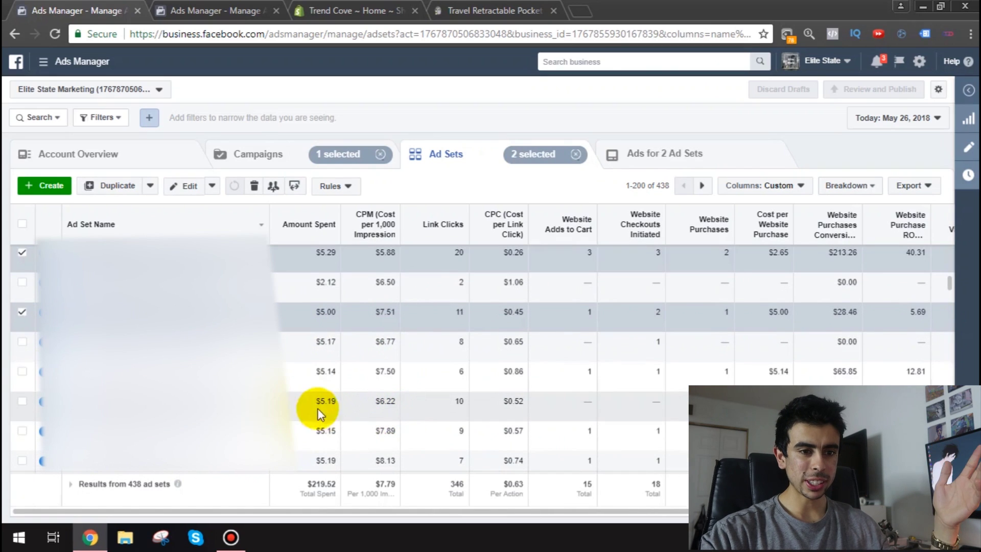
pyautogui.click(22, 372)
pyautogui.click(22, 432)
pyautogui.scroll(-2, 132, 424)
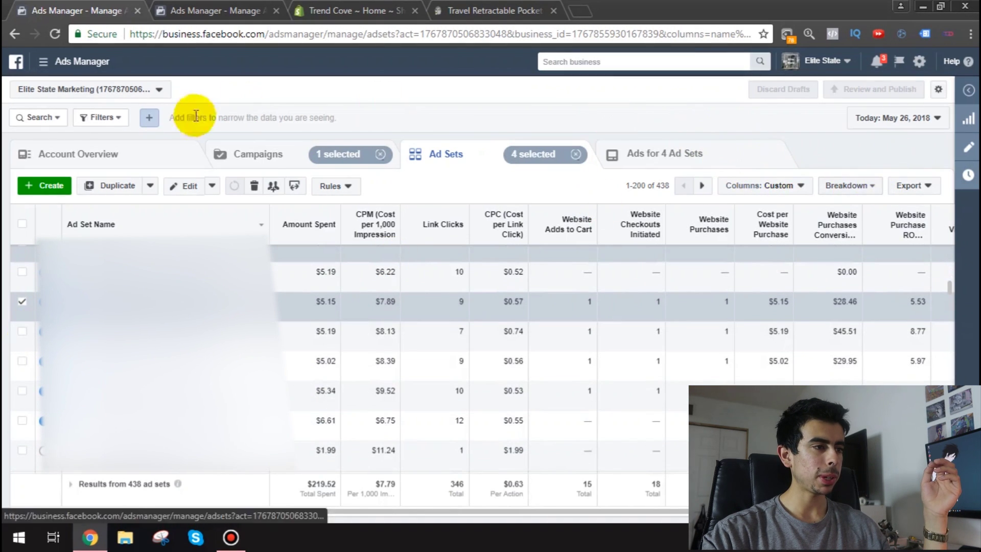
pyautogui.click(98, 117)
pyautogui.click(129, 143)
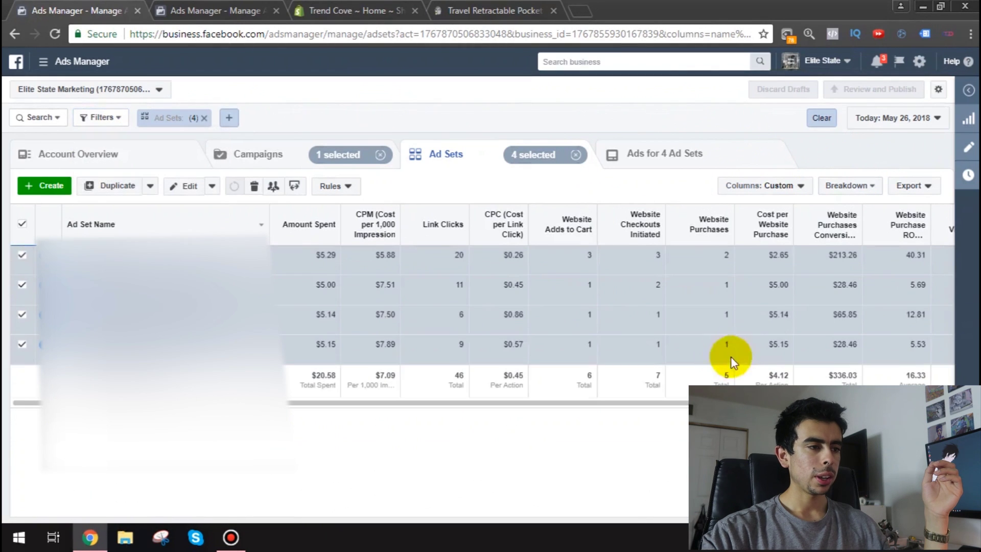
# Deselect all four filtered ad sets with the table's header checkbox.
pyautogui.click(22, 224)
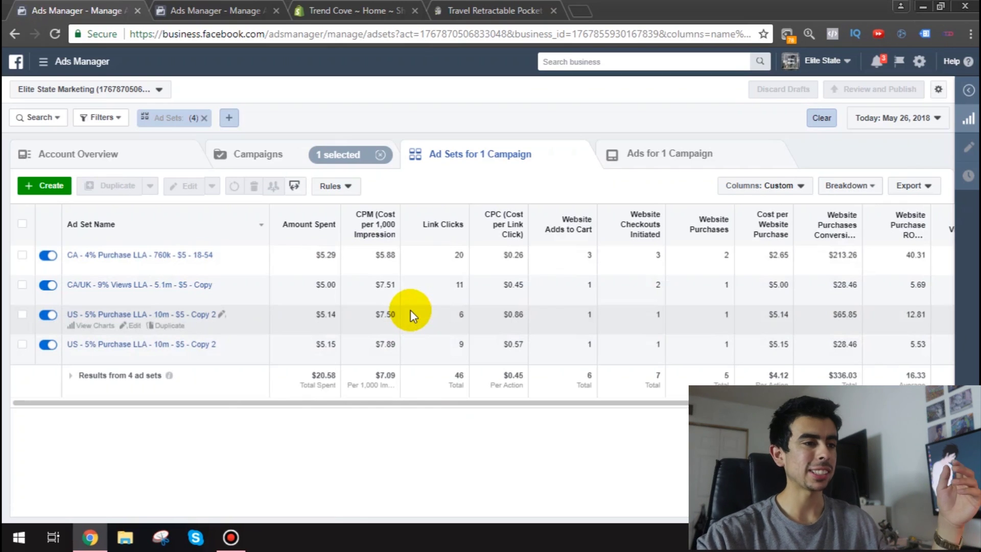
# Clear the ad set filter, reopen the Pocket Rod campaign's ad sets and select the $4.93 one.
pyautogui.click(248, 158)
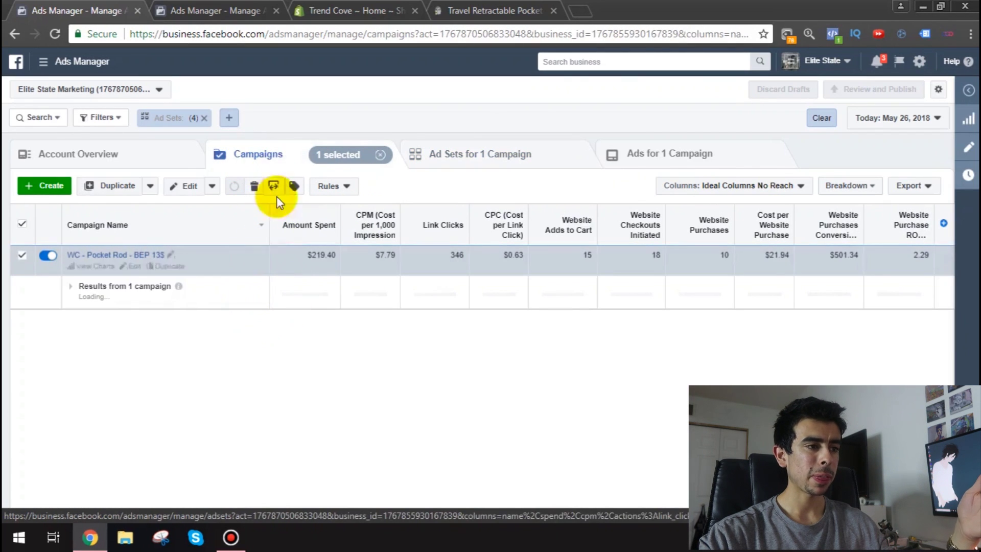
pyautogui.click(204, 118)
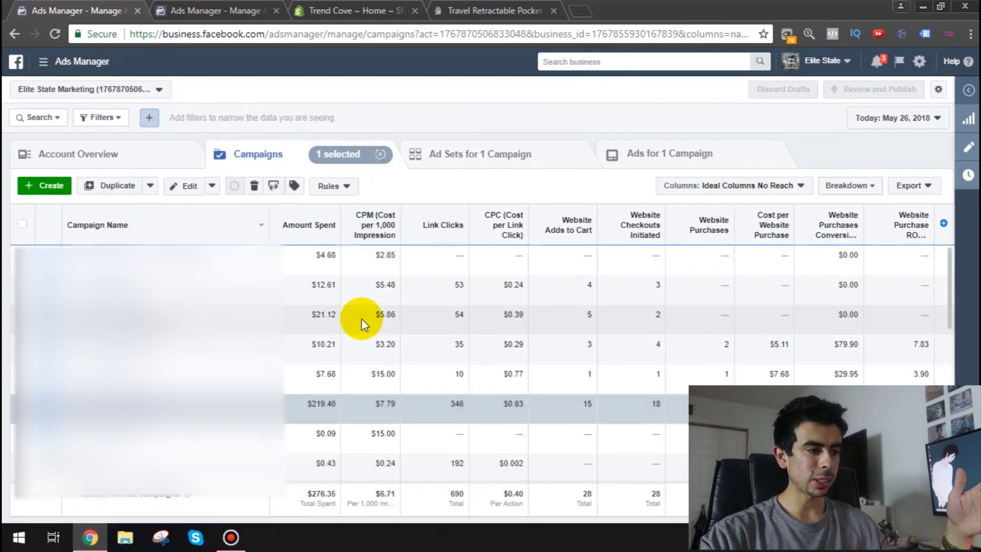
pyautogui.click(74, 404)
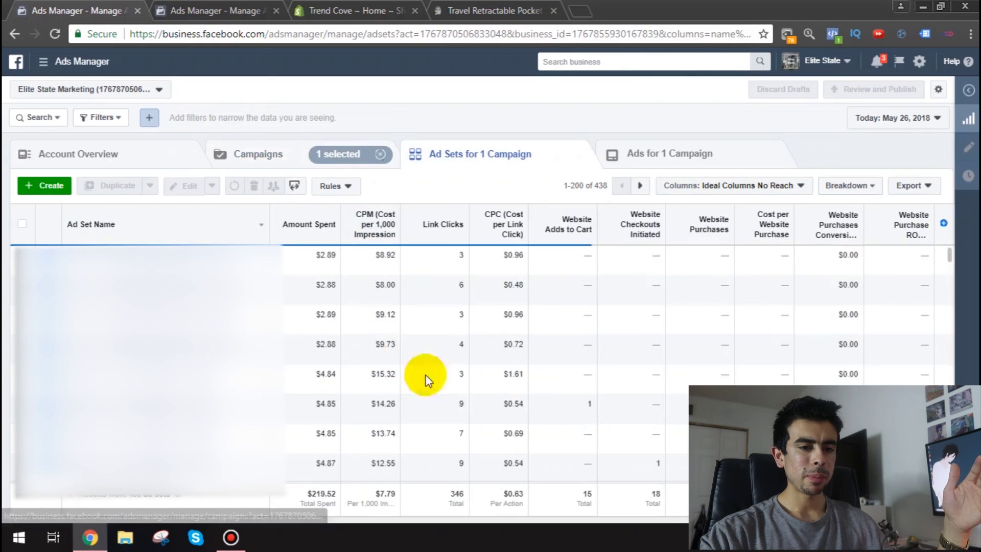
pyautogui.scroll(2, 450, 363)
pyautogui.scroll(-4, 330, 301)
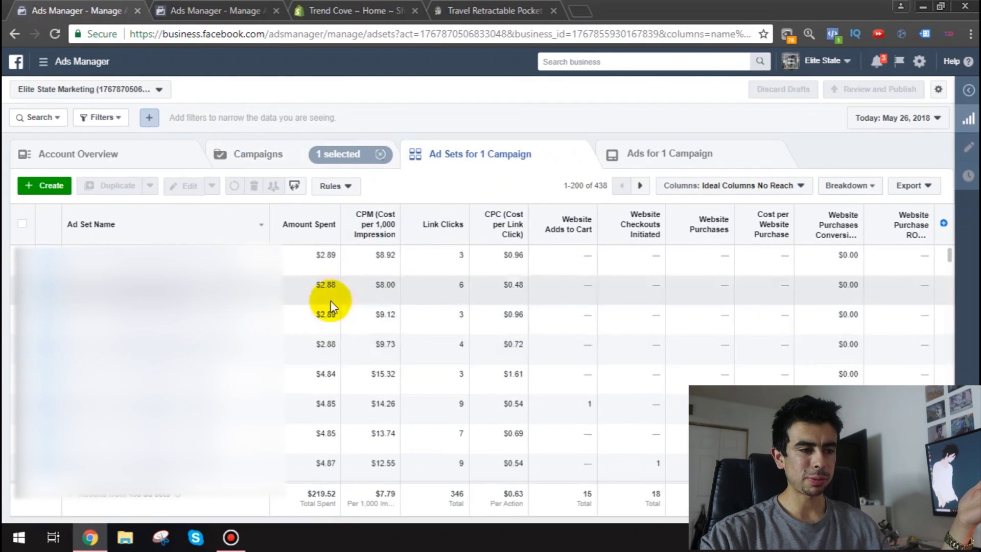
pyautogui.scroll(-10, 373, 317)
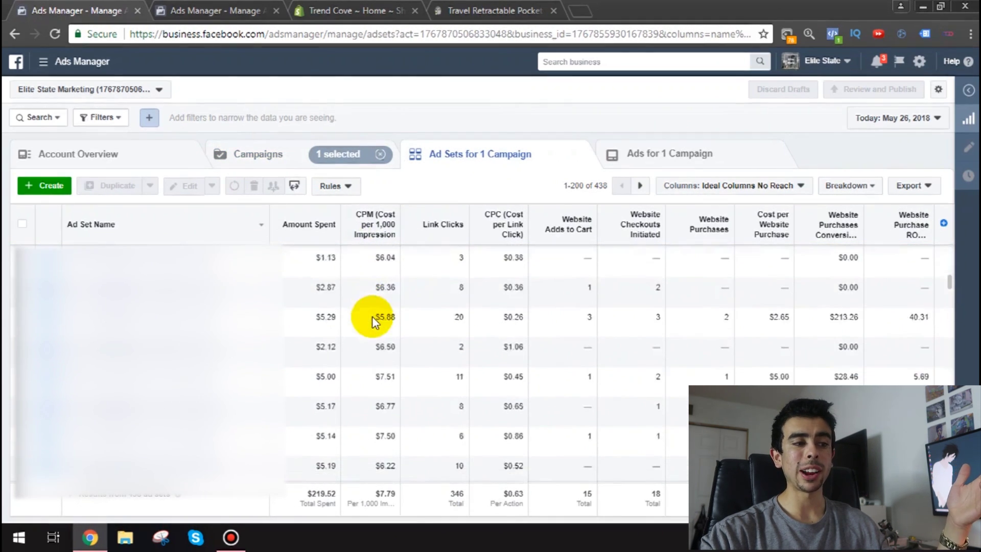
pyautogui.scroll(10, 372, 319)
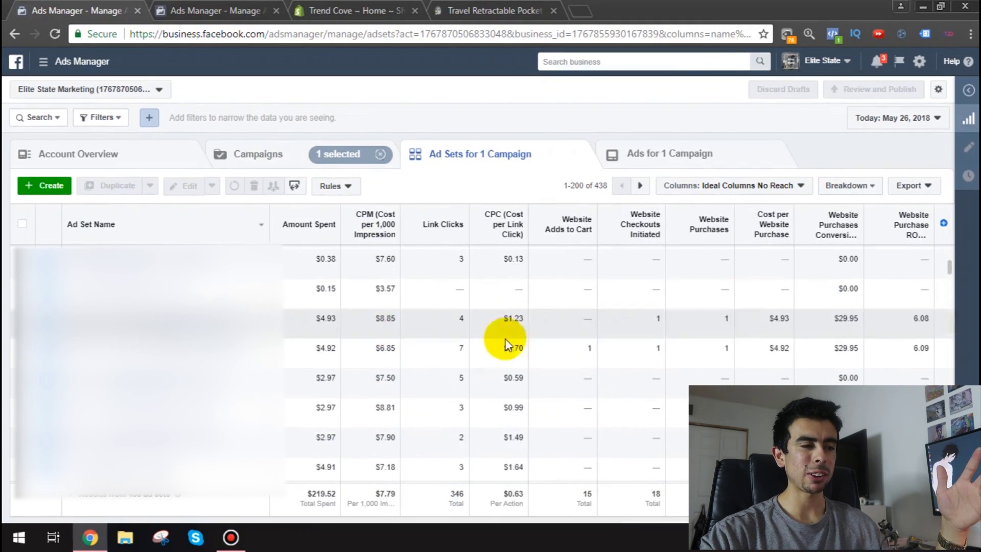
pyautogui.click(356, 331)
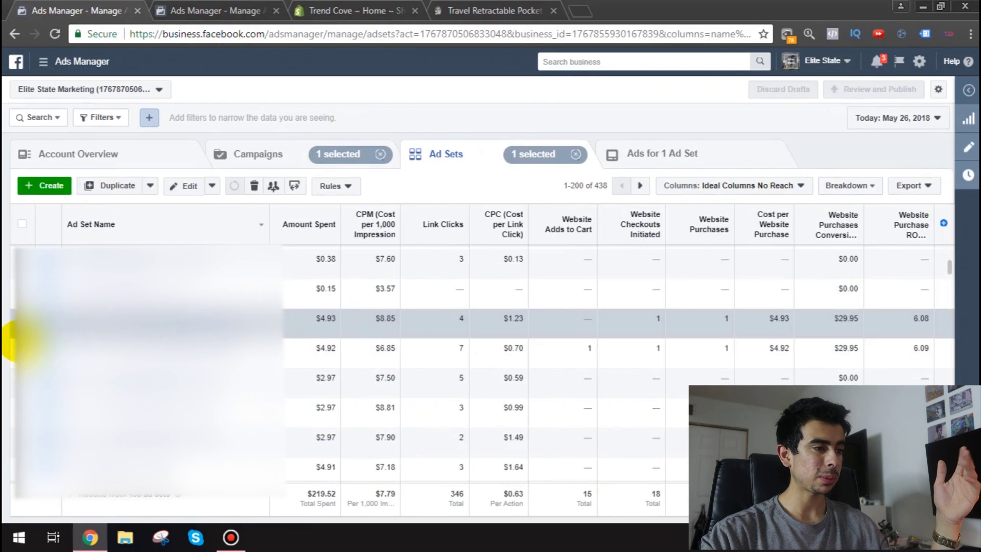
# Add the $4.92 ad set and filter the list to the two selected ad sets.
pyautogui.click(11, 355)
pyautogui.click(100, 117)
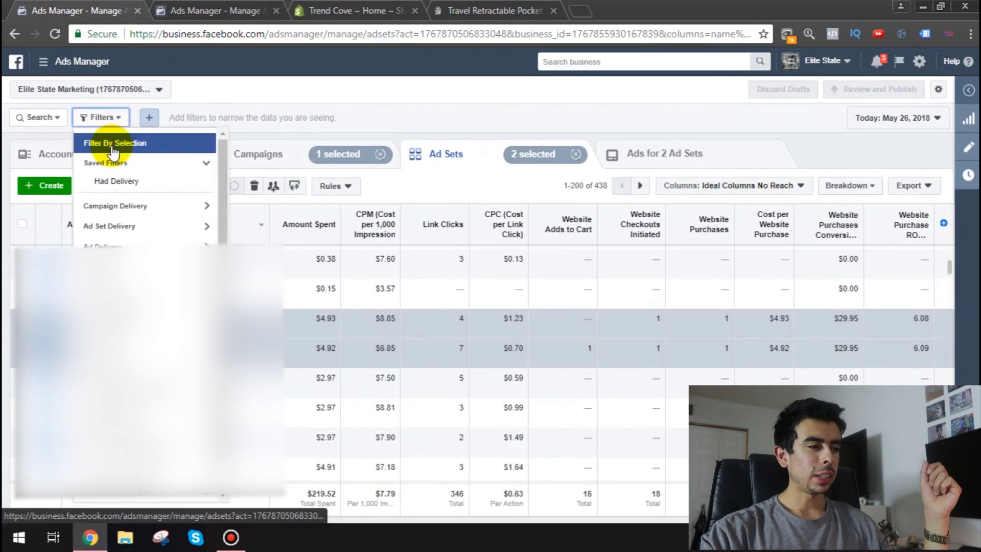
pyautogui.click(113, 148)
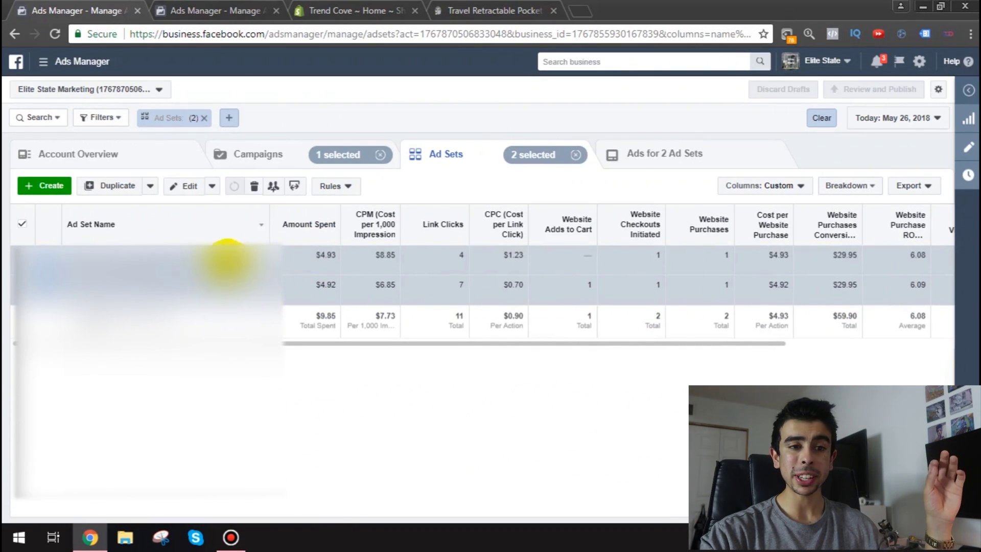
# Toggle the selection between the $4.93 and $4.92 ad sets to compare them.
pyautogui.click(844, 298)
pyautogui.click(777, 252)
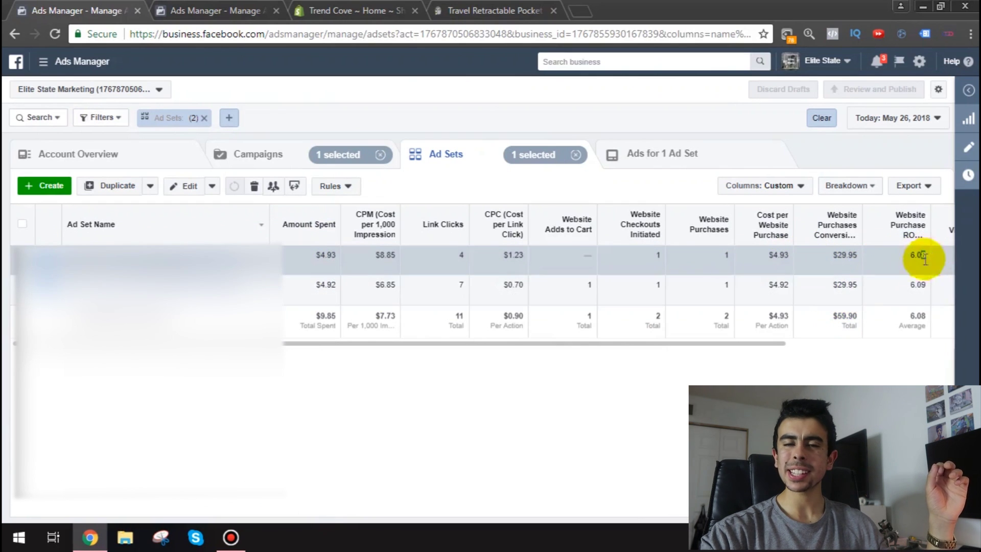
pyautogui.click(903, 289)
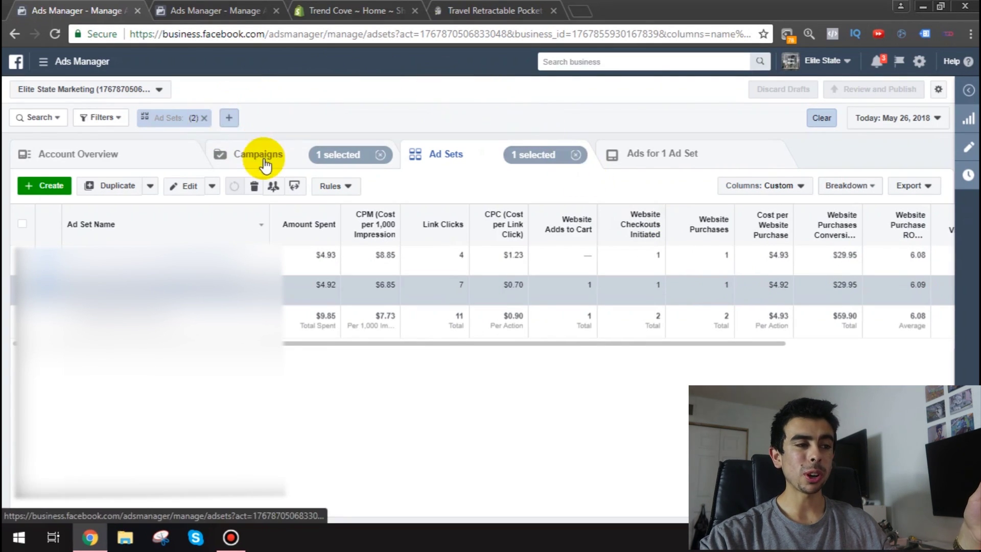
# Remove the Ad Sets (2) filter and start a new ad set in the campaign.
pyautogui.click(263, 165)
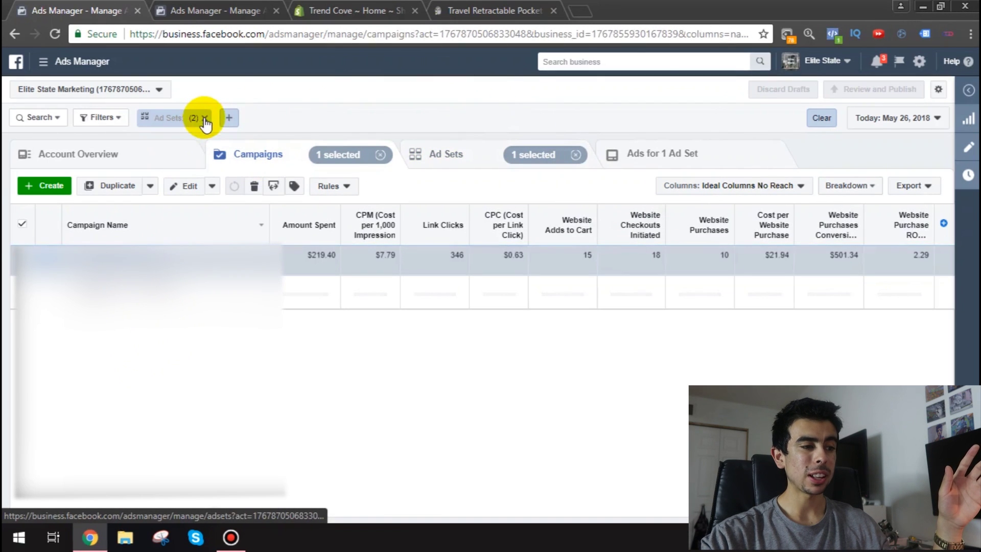
pyautogui.click(203, 117)
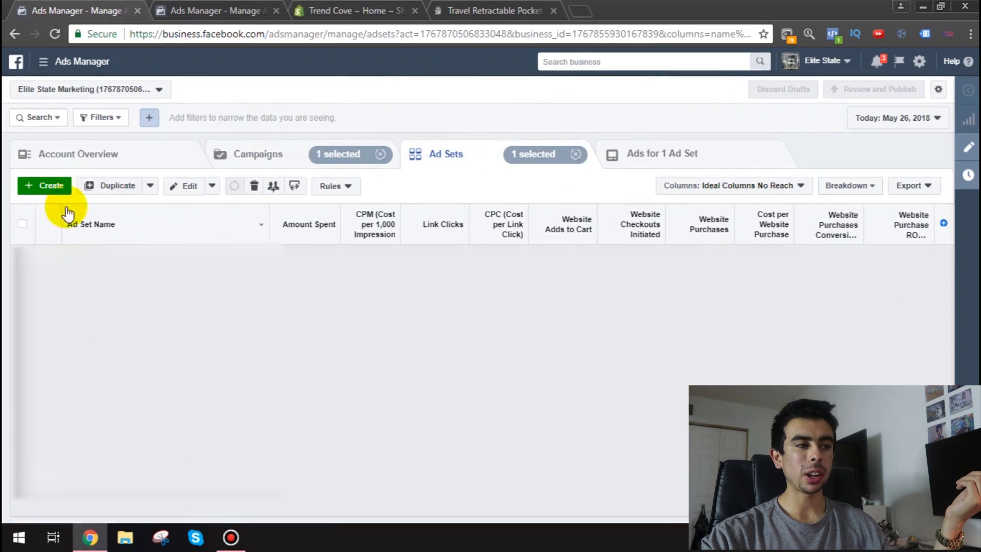
pyautogui.click(50, 188)
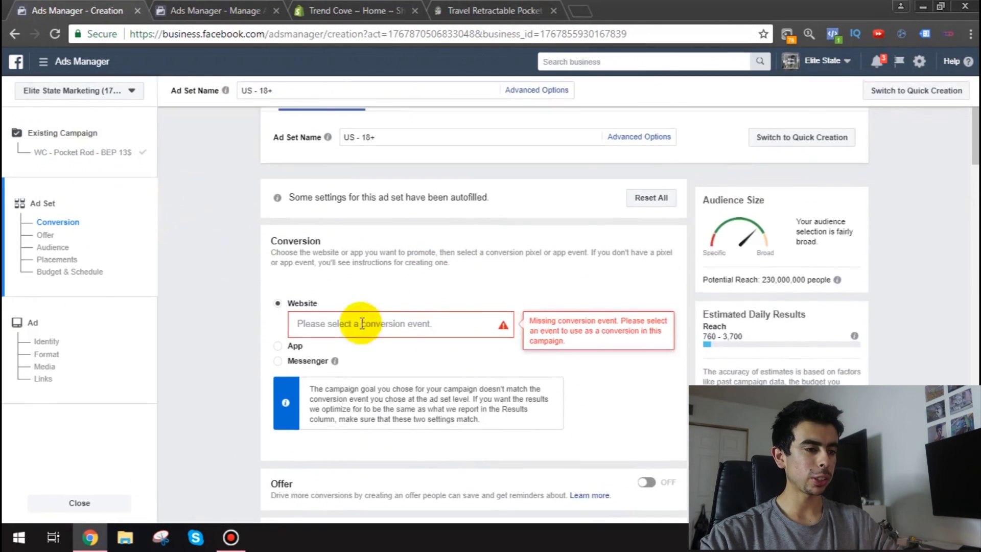
# Set the conversion event to Purchase and remove United States from the locations.
pyautogui.click(365, 325)
pyautogui.scroll(-3, 373, 361)
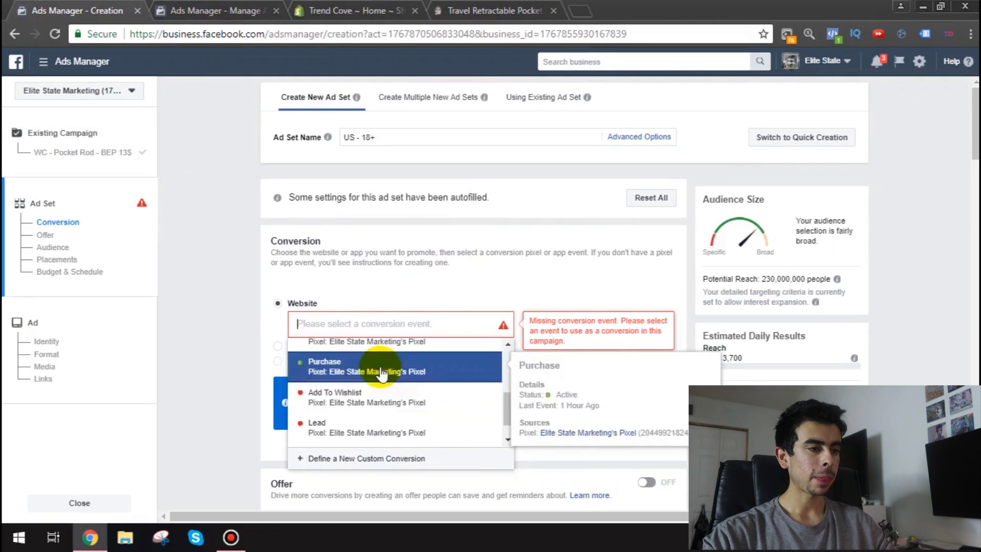
pyautogui.click(373, 363)
pyautogui.scroll(-7, 225, 324)
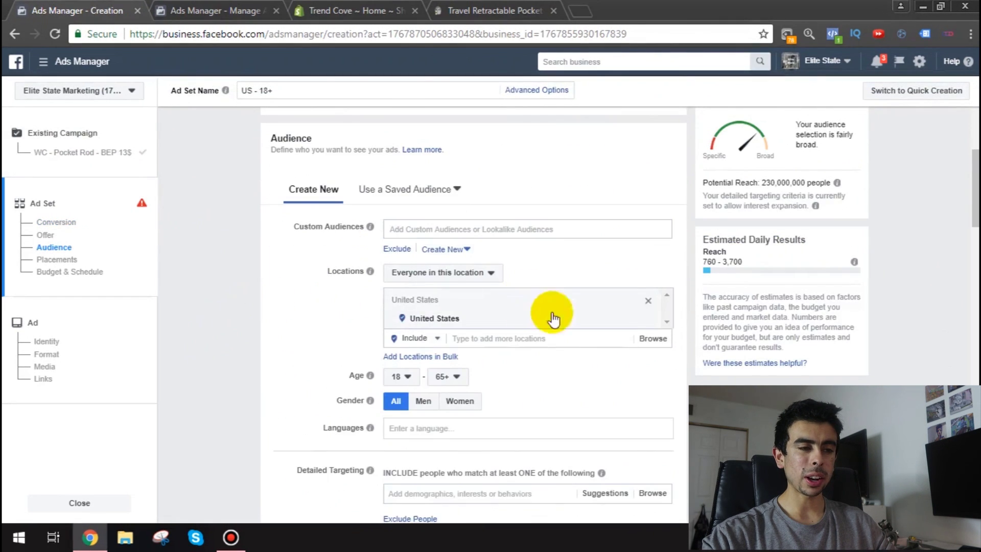
pyautogui.click(647, 300)
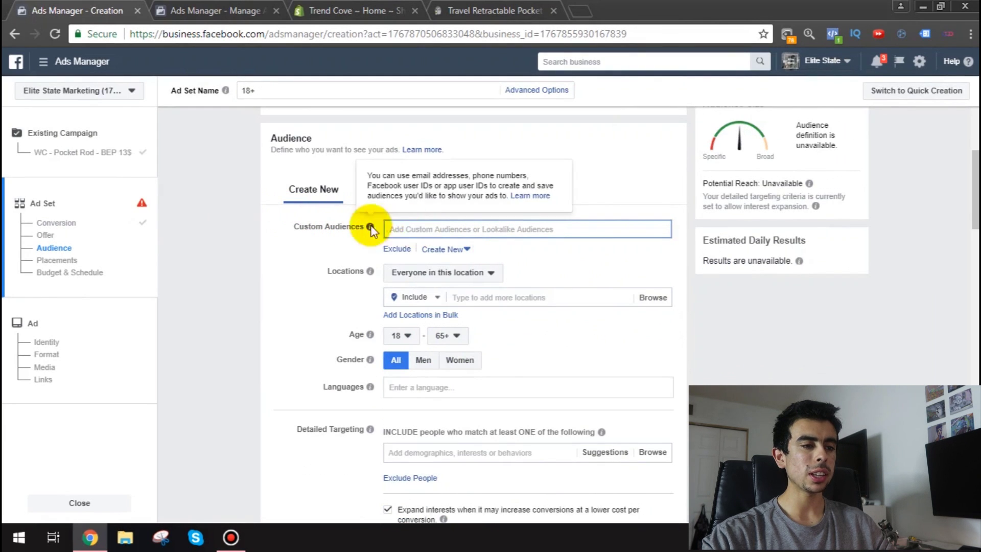
# Add the Lookalike (GB, 2%) - Pocket Rod Purchase audience to the ad set.
pyautogui.click(416, 227)
pyautogui.click(468, 253)
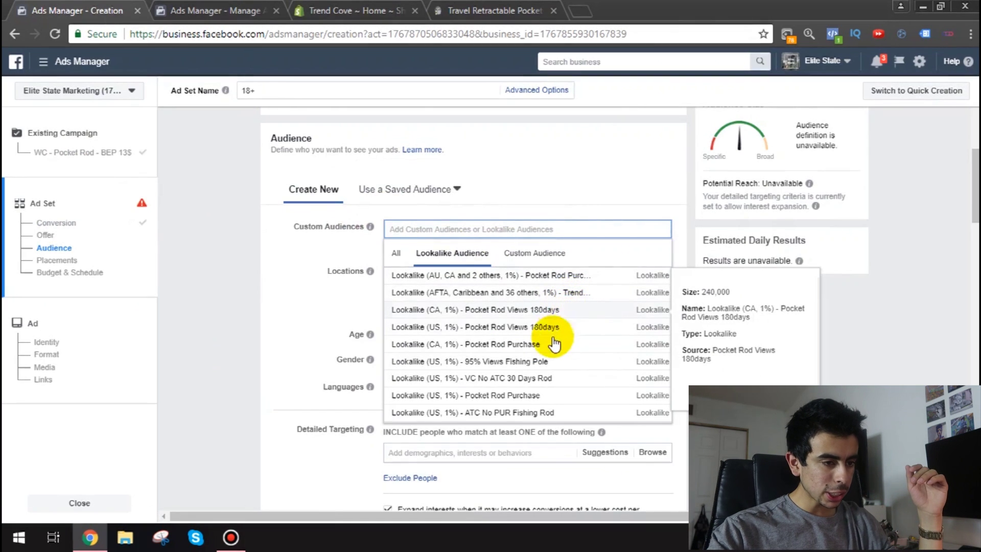
pyautogui.scroll(-3, 549, 340)
pyautogui.scroll(-2, 549, 342)
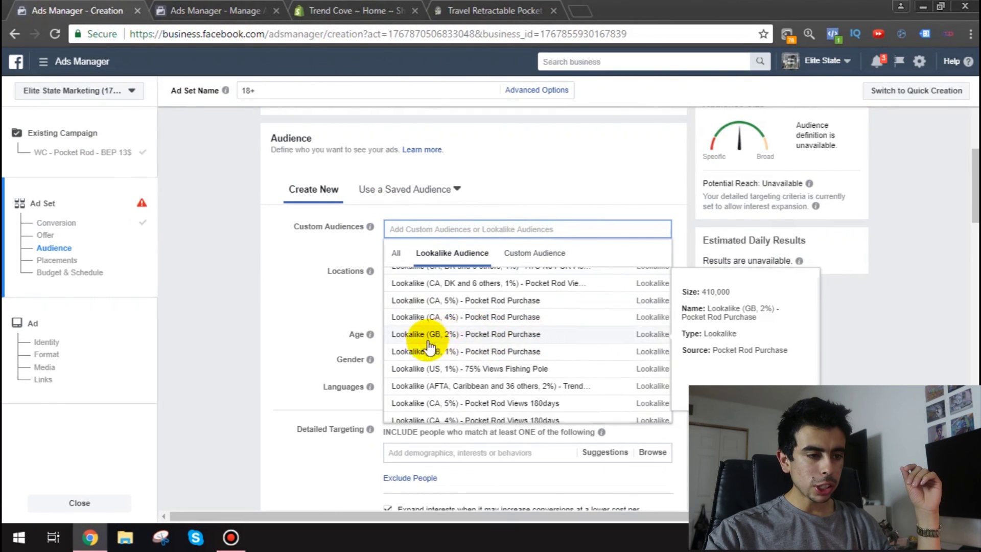
pyautogui.click(471, 341)
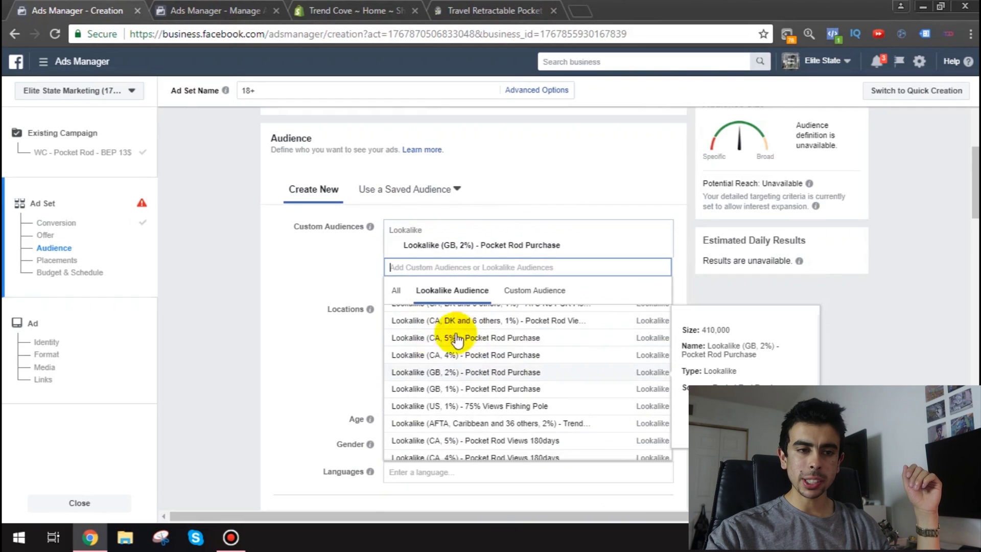
pyautogui.click(285, 252)
# Turn off interest expansion and set the target language to English (All).
pyautogui.scroll(-1, 258, 288)
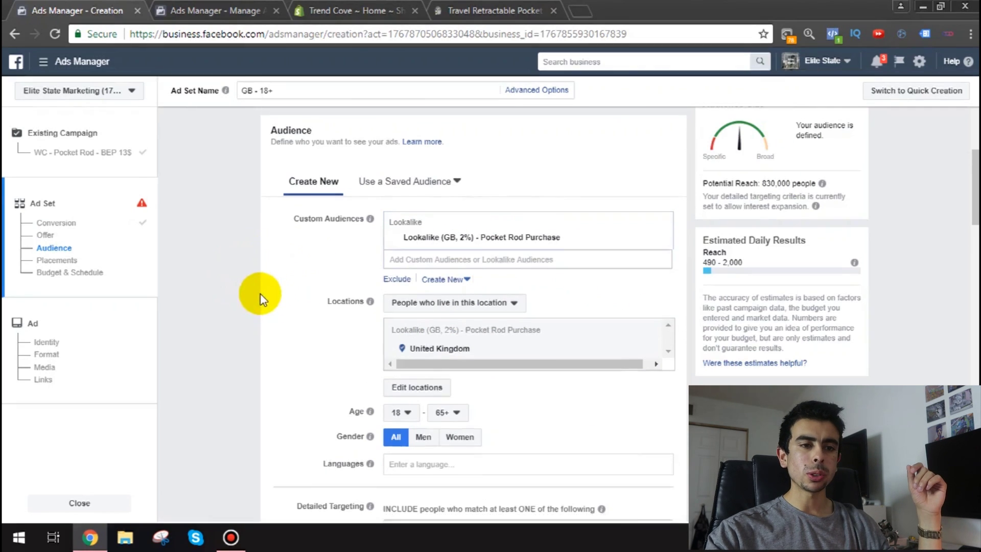
pyautogui.scroll(-1, 541, 356)
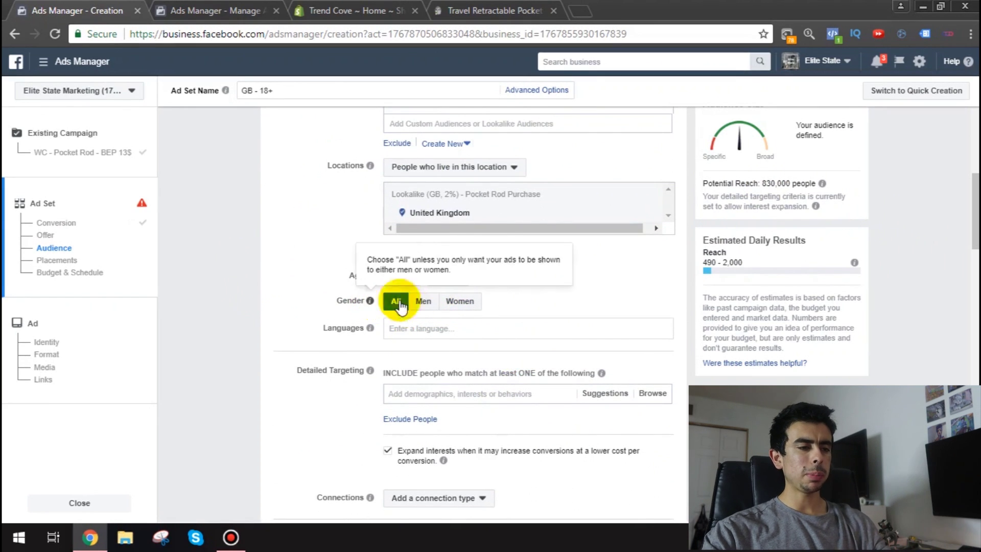
pyautogui.click(407, 327)
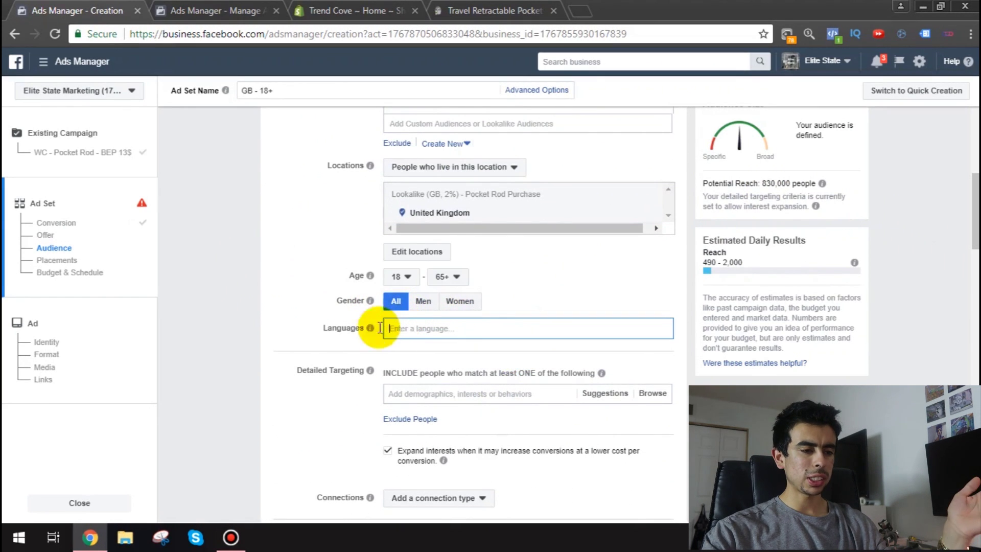
pyautogui.click(387, 450)
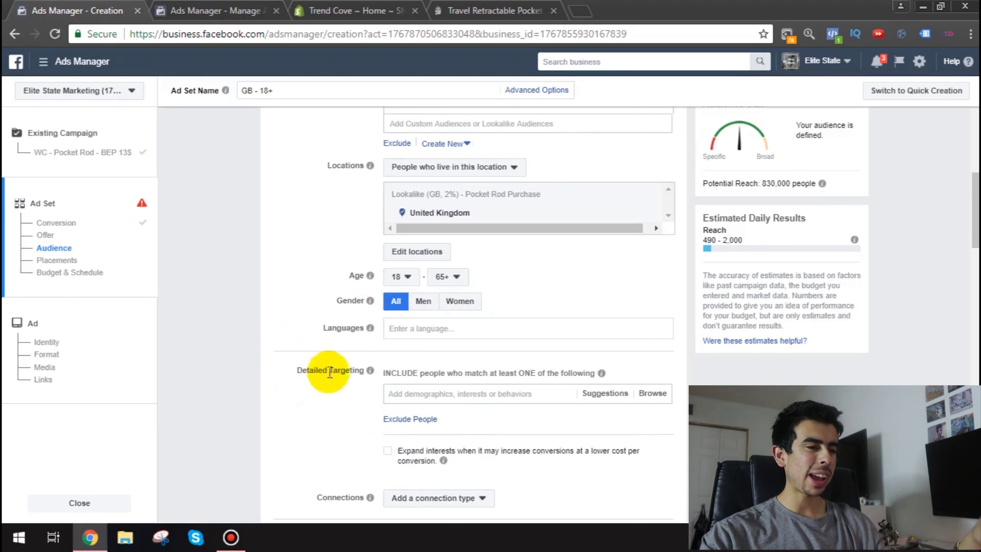
pyautogui.scroll(-3, 339, 317)
pyautogui.scroll(3, 456, 250)
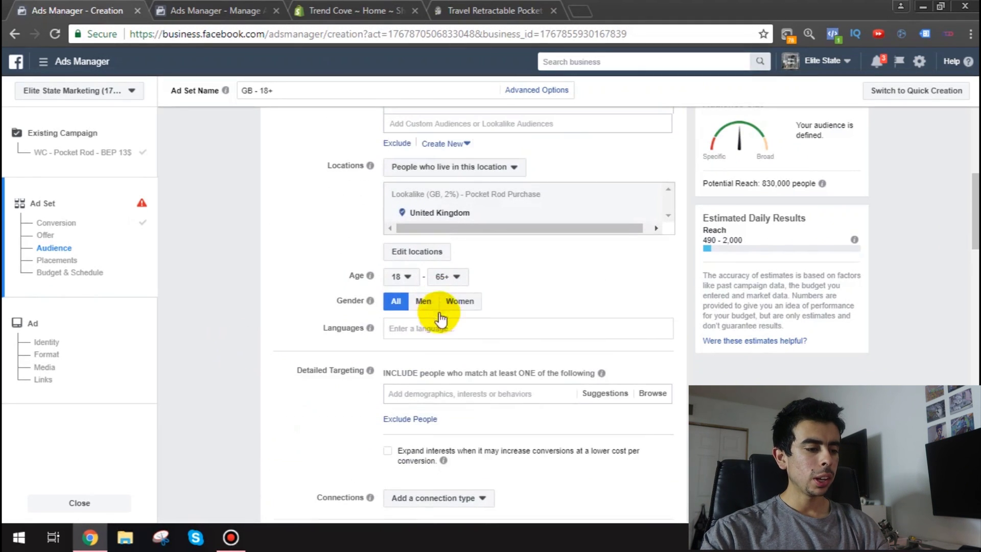
pyautogui.click(429, 330)
pyautogui.write('e')
pyautogui.click(423, 343)
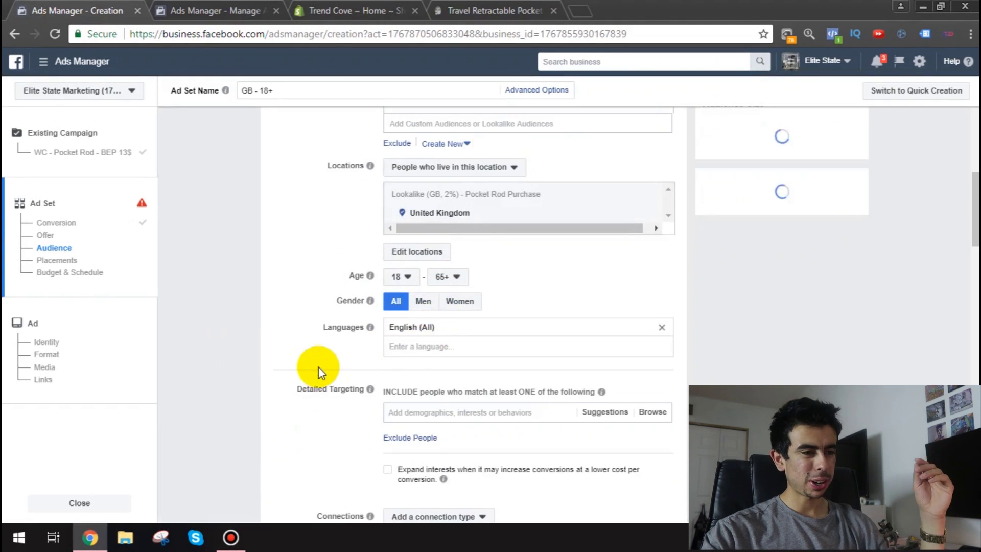
# Scroll back through the ad set settings to the ad set name field and select part of it.
pyautogui.scroll(-1, 317, 363)
pyautogui.scroll(-8, 317, 358)
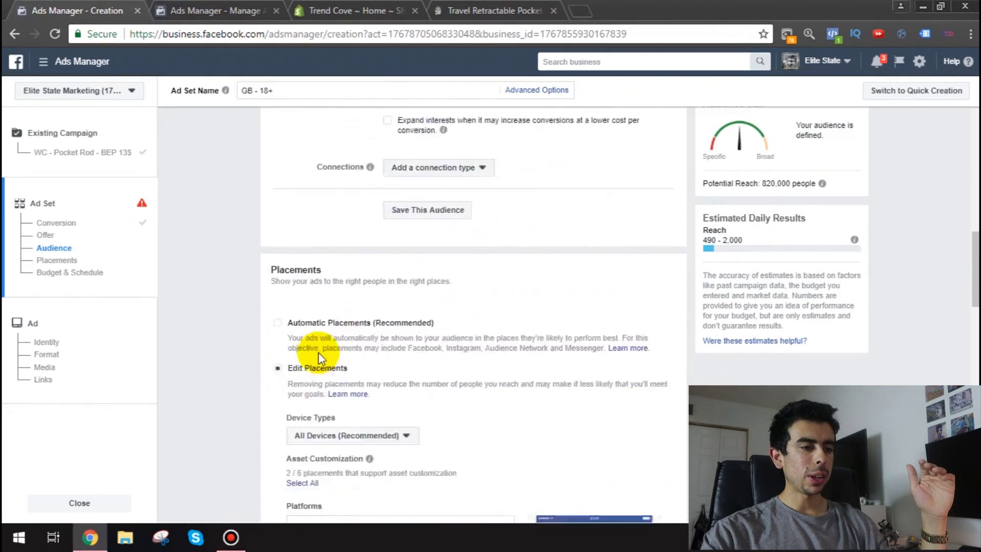
pyautogui.scroll(-10, 456, 338)
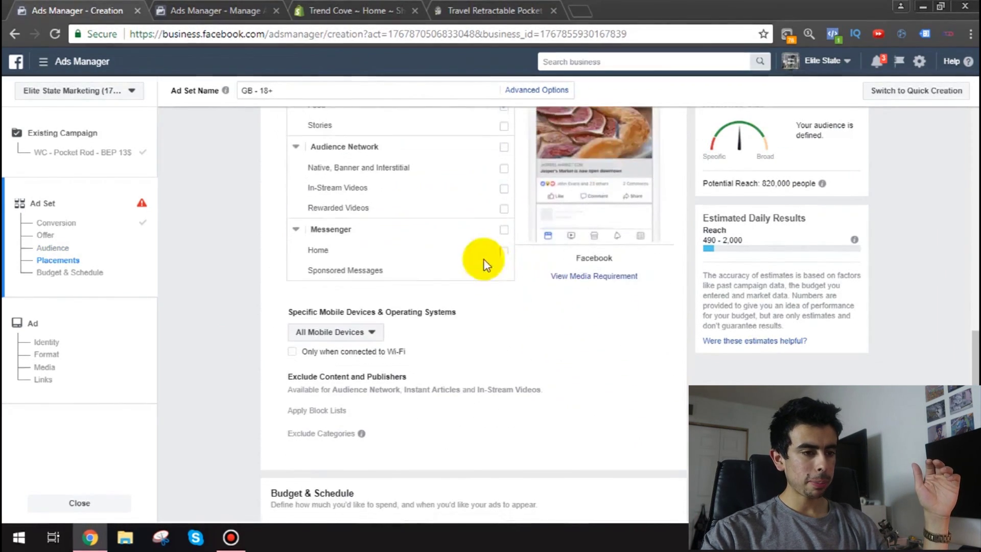
pyautogui.scroll(-8, 565, 280)
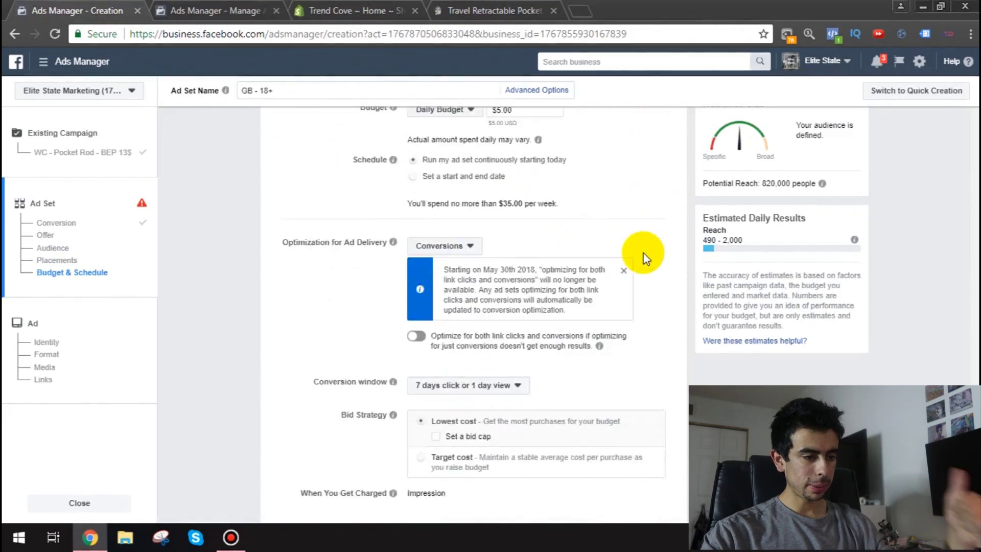
pyautogui.scroll(15, 646, 256)
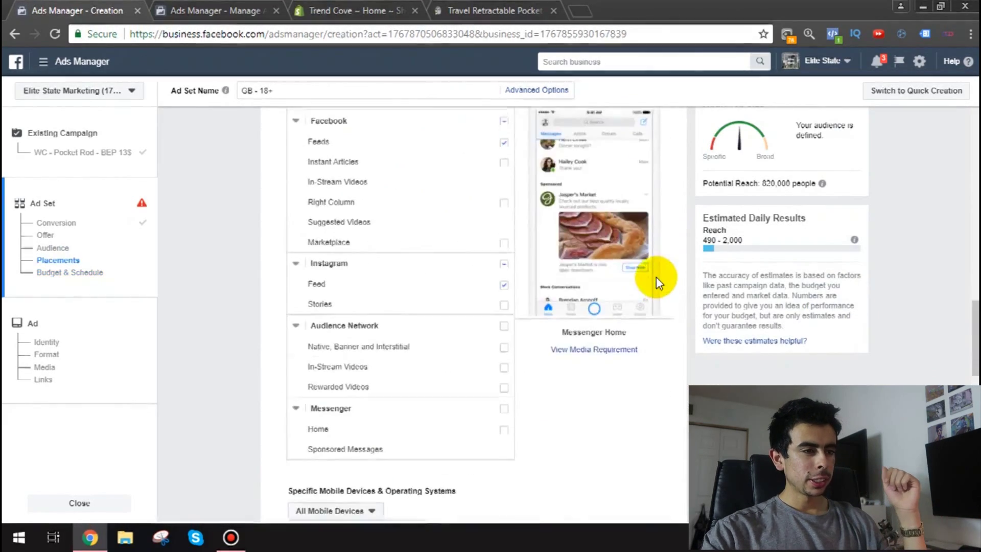
pyautogui.scroll(18, 653, 286)
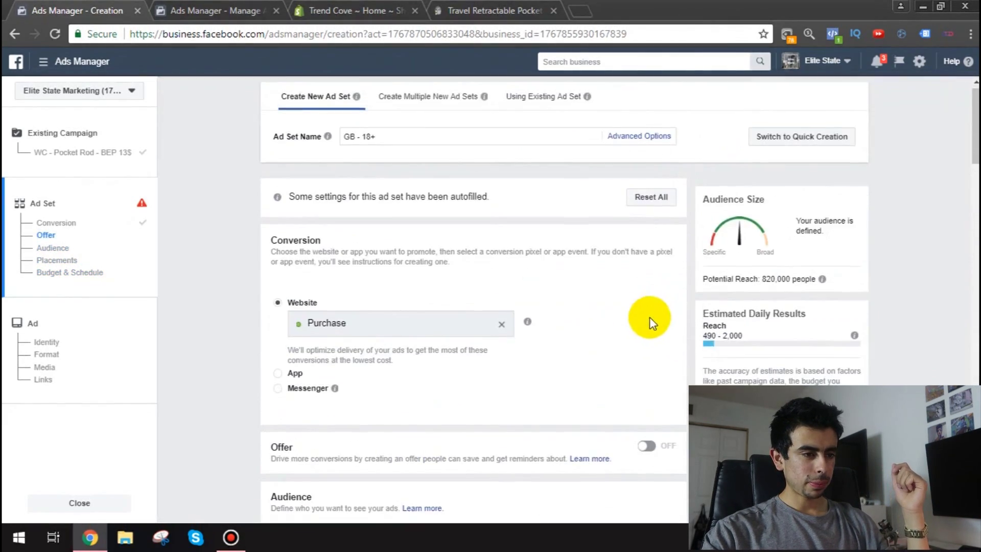
pyautogui.scroll(-6, 650, 321)
pyautogui.scroll(-10, 621, 301)
pyautogui.scroll(4, 620, 296)
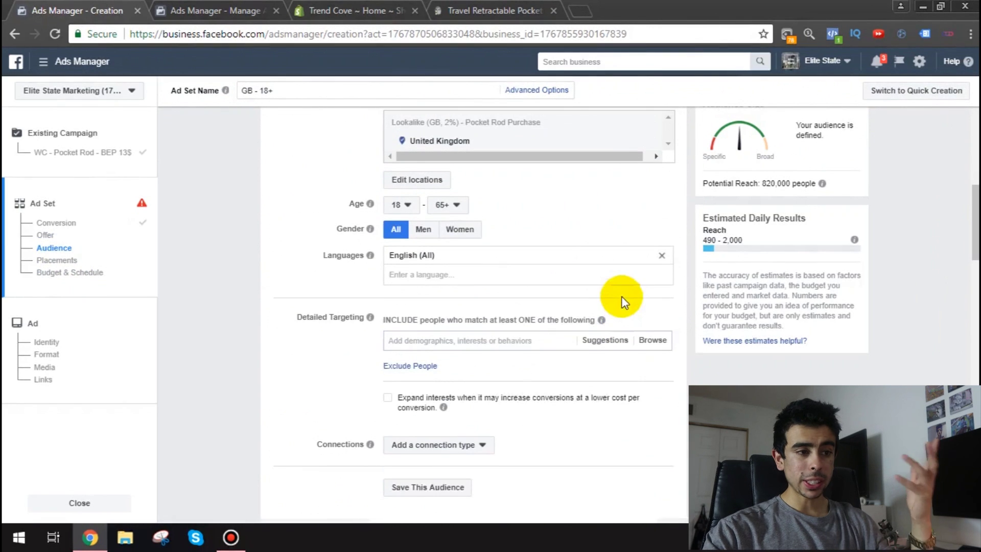
pyautogui.scroll(10, 562, 286)
pyautogui.moveTo(376, 136); pyautogui.dragTo(305, 143)
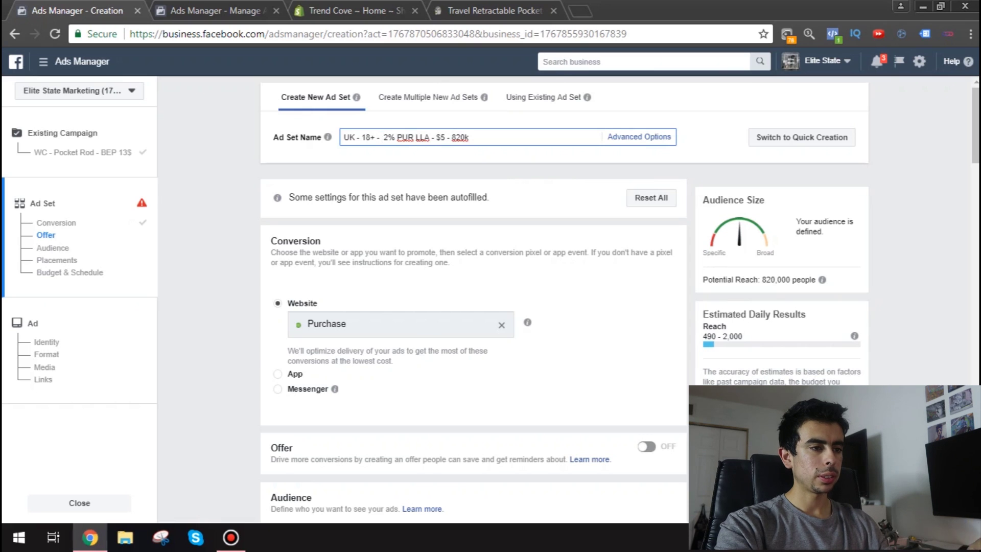
# Trim the extra space from the name 'UK - 18+ - 2% PUR LLA - $5 - 820k' and review settings.
pyautogui.press('BackSpace')
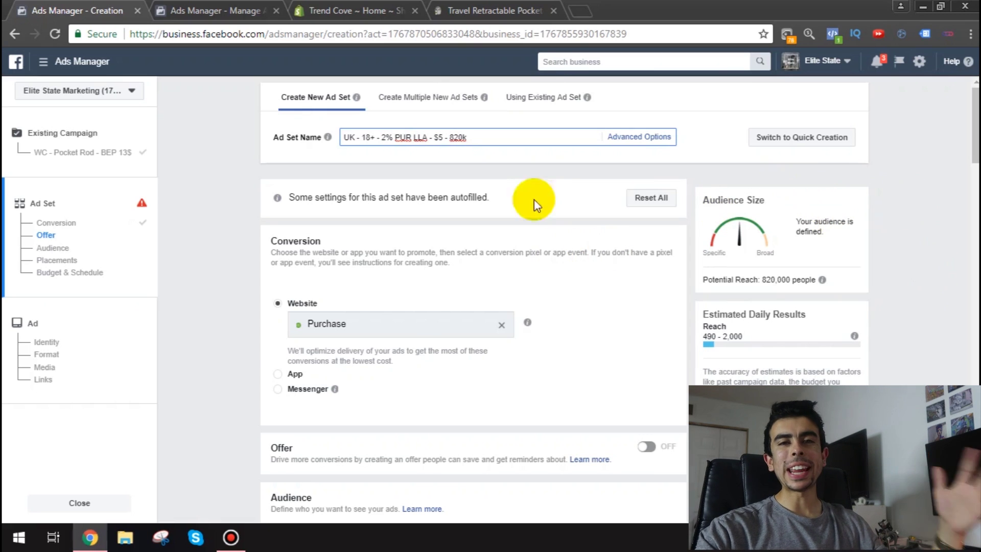
pyautogui.click(542, 163)
pyautogui.scroll(-20, 823, 349)
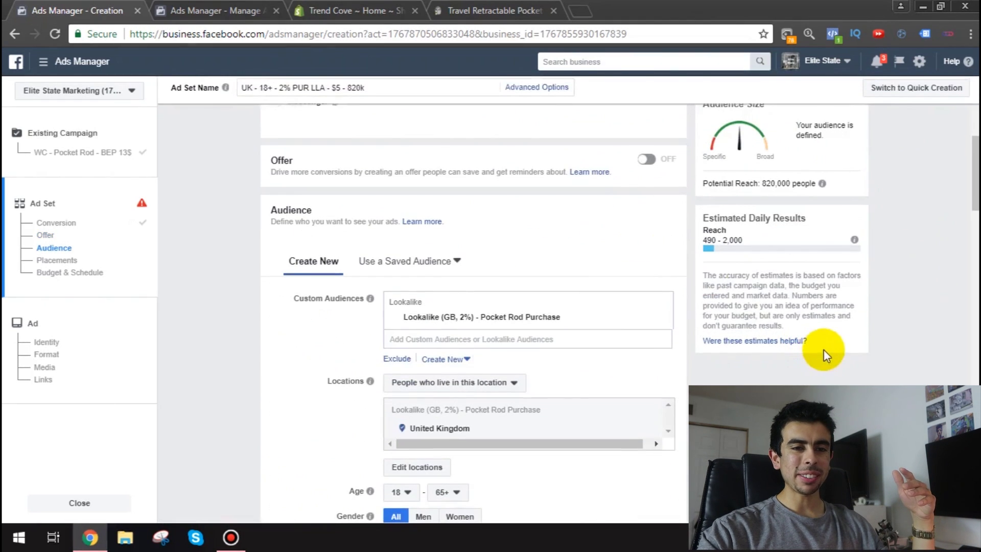
pyautogui.scroll(-10, 911, 283)
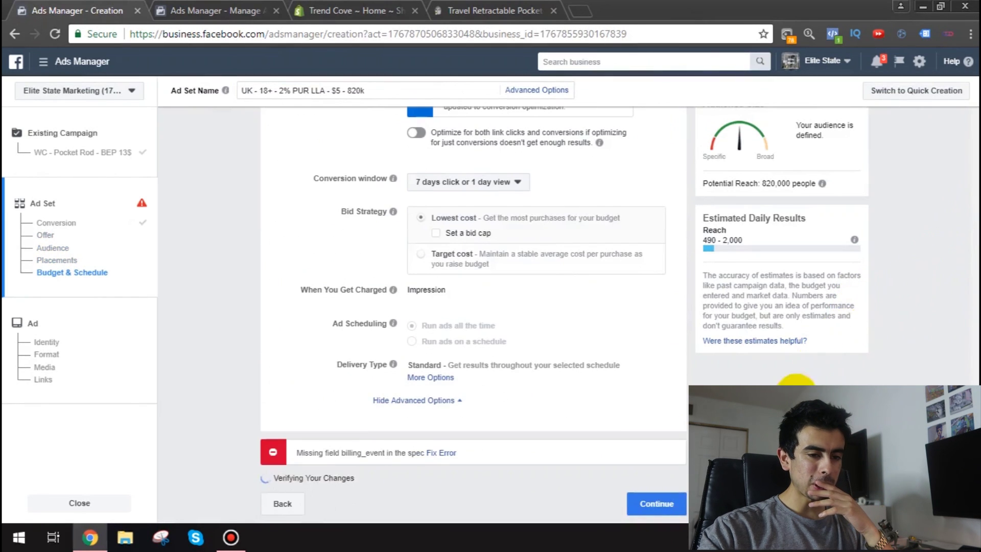
# Continue to the ad, choose Use Existing Post, and open Page Posts in a new tab.
pyautogui.click(664, 503)
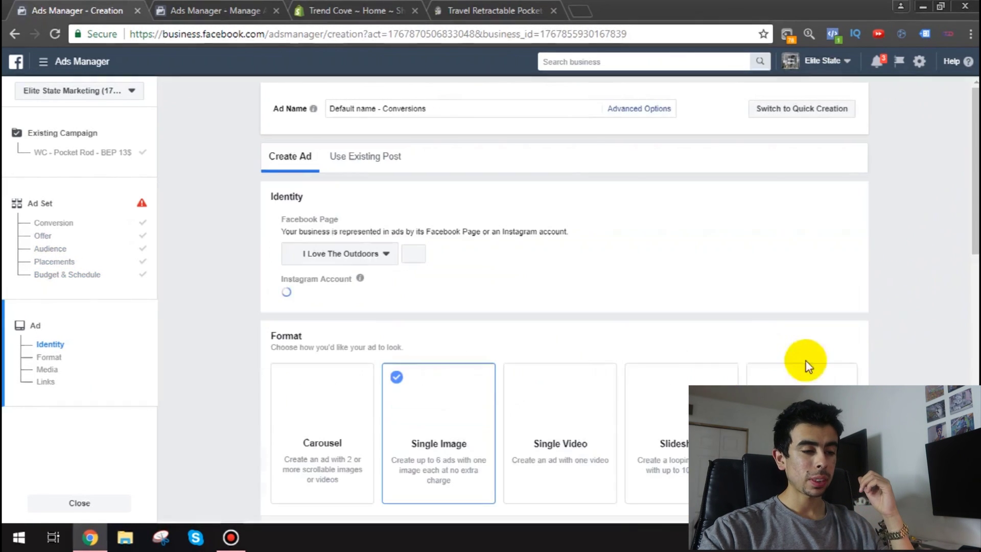
pyautogui.click(351, 158)
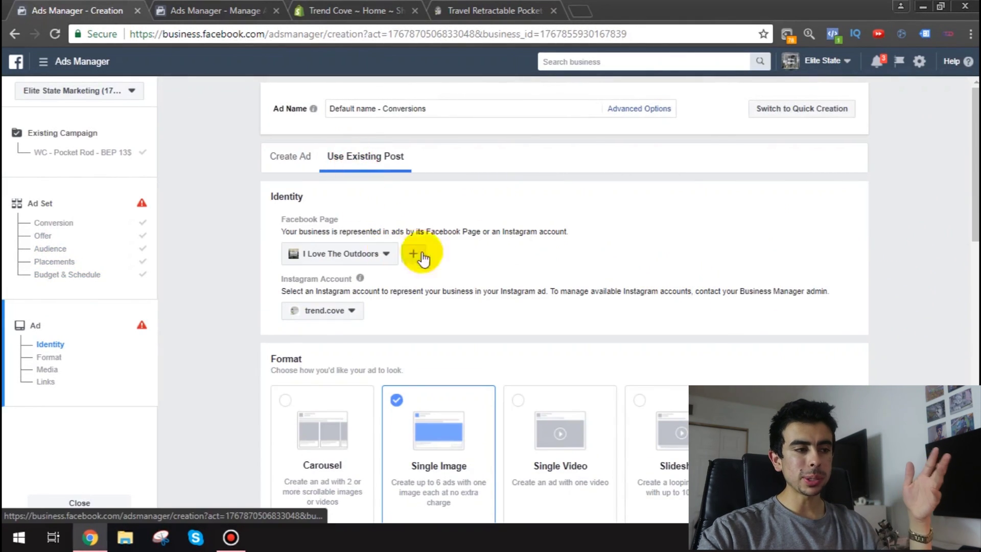
pyautogui.click(59, 69)
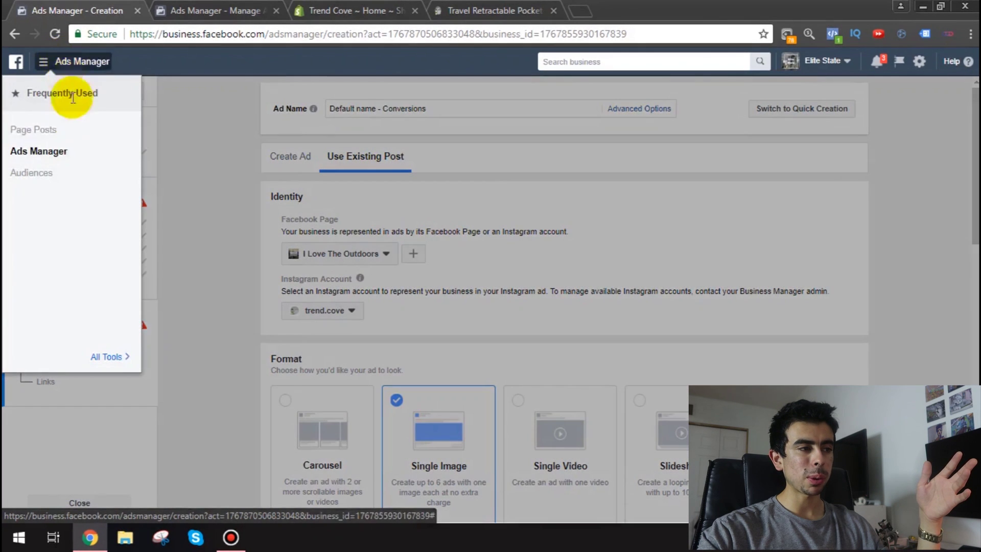
pyautogui.rightClick(45, 128)
pyautogui.click(68, 143)
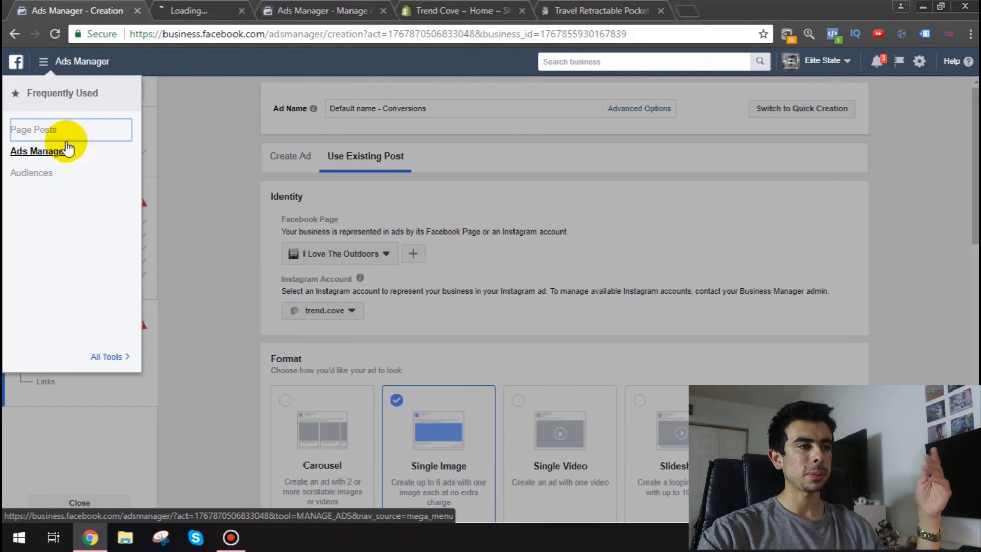
pyautogui.click(196, 10)
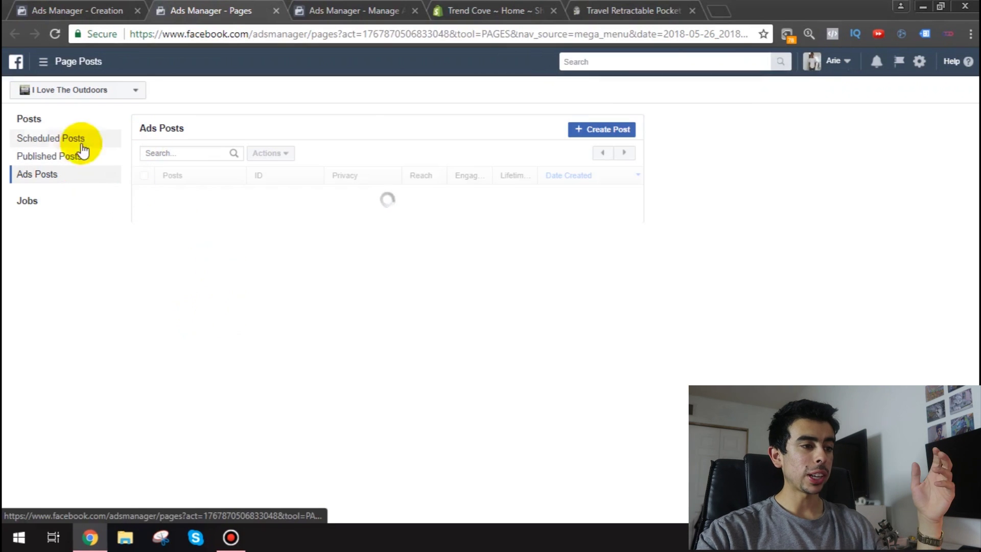
# Select the ID of the 2.5M-reach fishing pole post on page 2 of Page Posts.
pyautogui.scroll(-10, 552, 273)
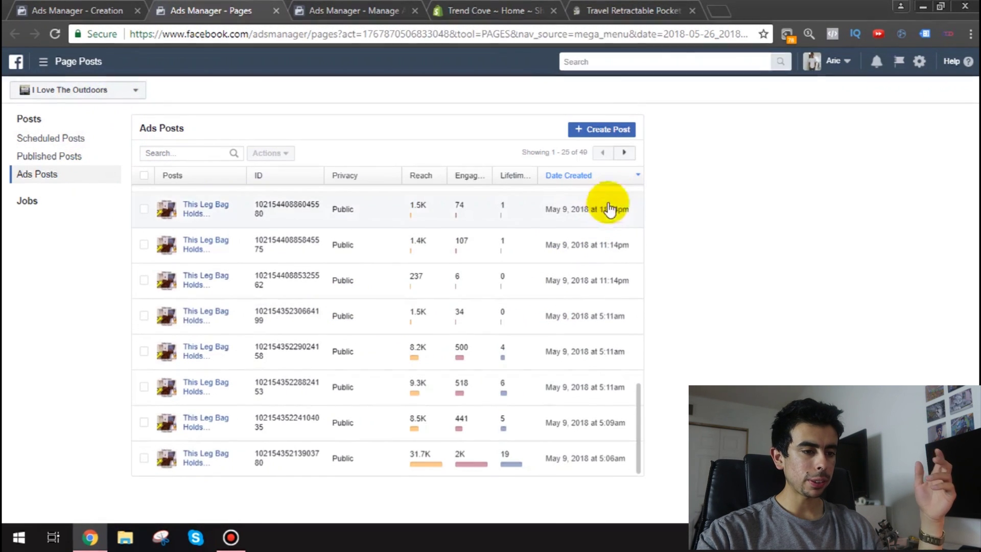
pyautogui.click(624, 152)
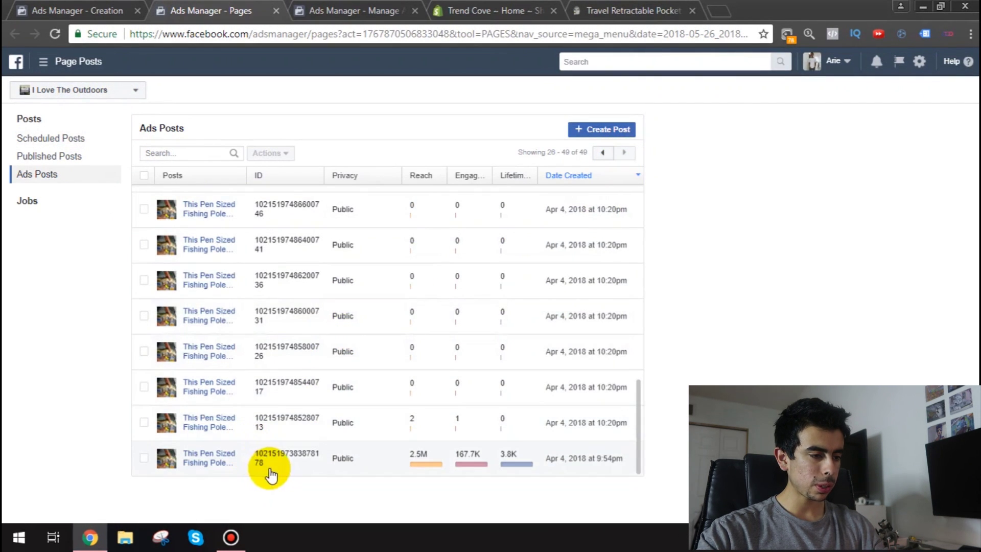
pyautogui.doubleClick(258, 454)
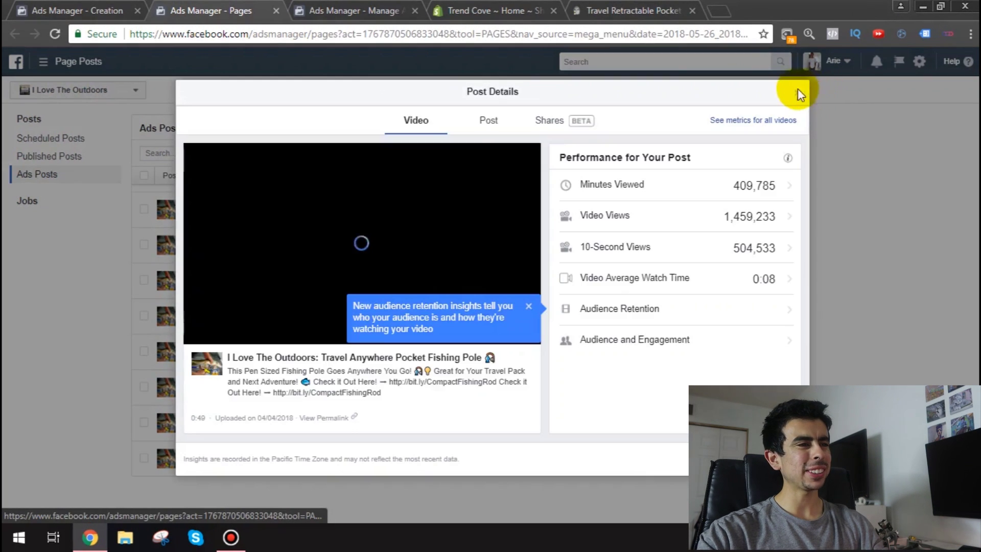
pyautogui.click(798, 92)
pyautogui.click(77, 10)
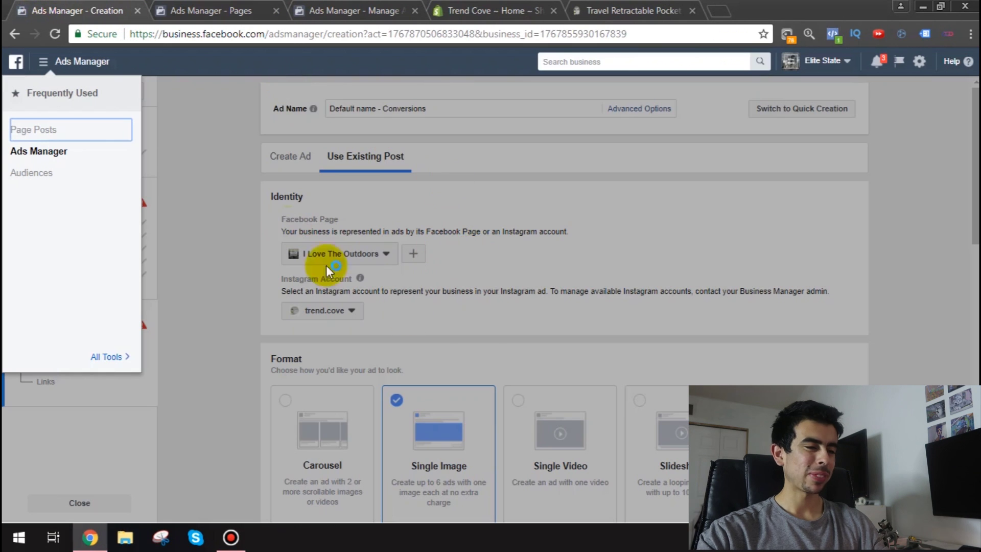
# Open the Enter Post ID field and clear a wrongly pasted link from it.
pyautogui.click(544, 340)
pyautogui.scroll(-6, 471, 284)
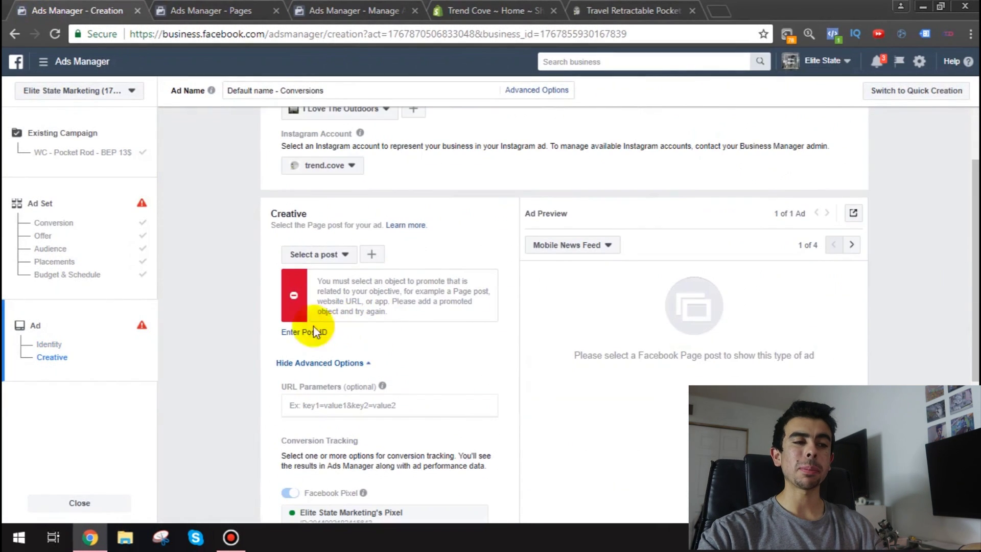
pyautogui.click(317, 332)
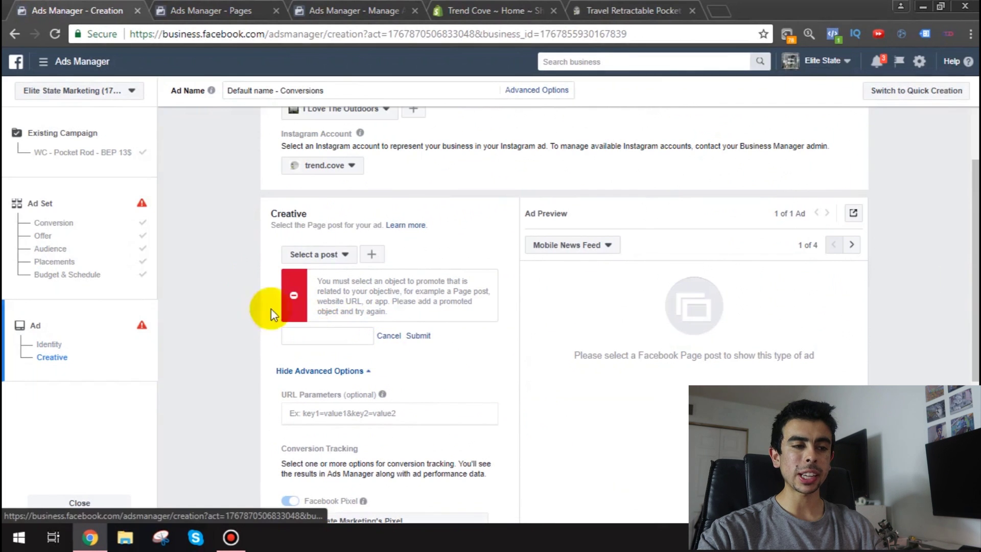
pyautogui.scroll(2, 423, 312)
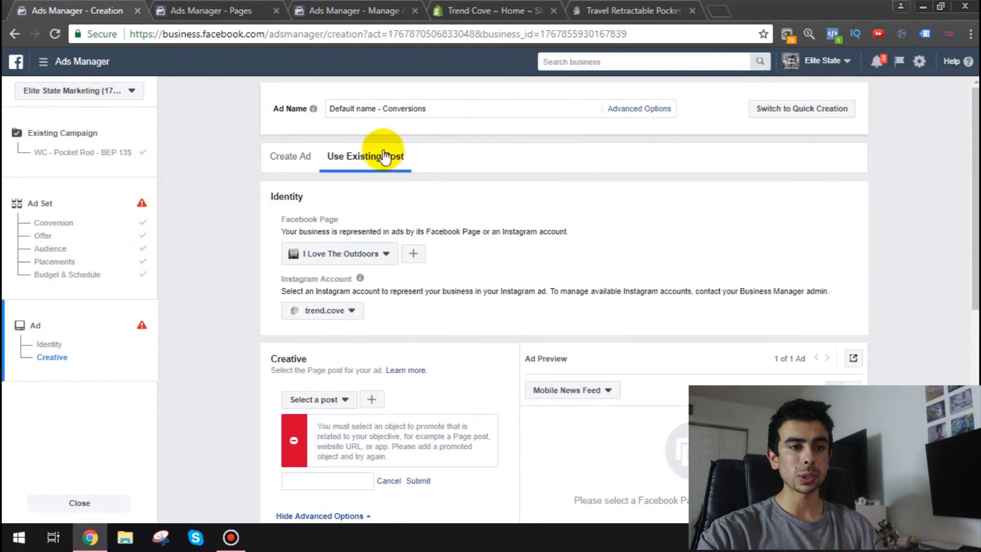
pyautogui.scroll(-5, 368, 215)
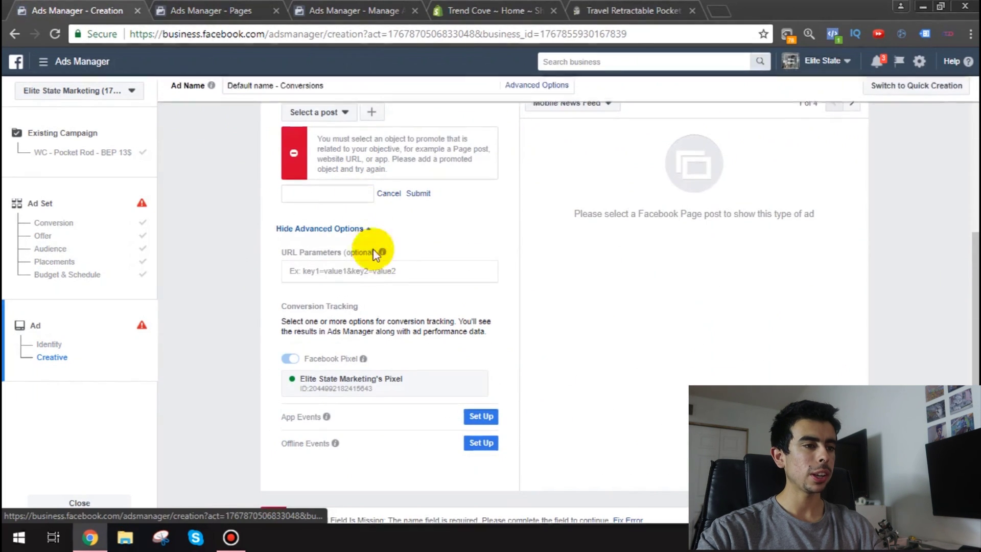
pyautogui.click(332, 196)
pyautogui.hotkey('ctrl', 'v')
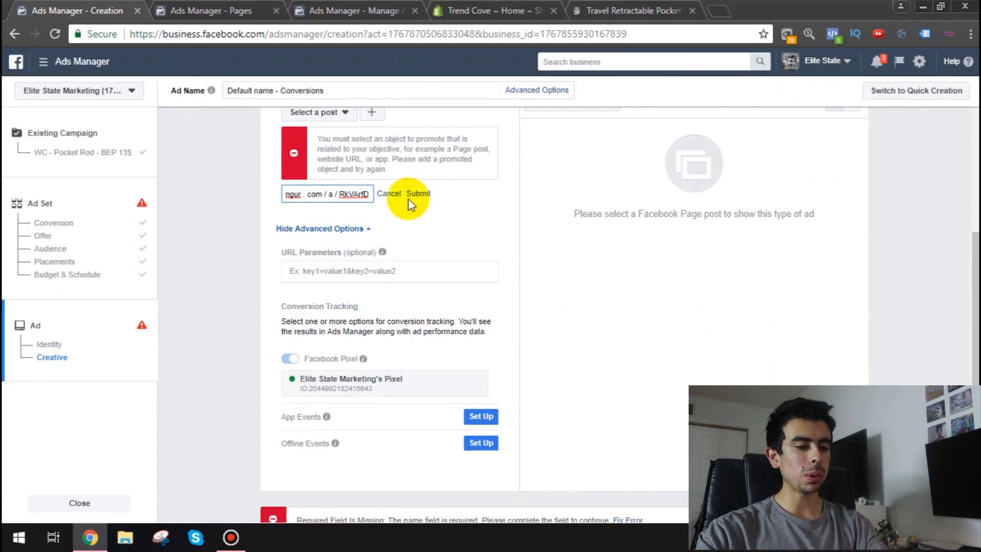
pyautogui.press('BackSpace')
pyautogui.press('BackSpace')
pyautogui.press('BackSpace')
pyautogui.press('BackSpace')
pyautogui.press('BackSpace')
pyautogui.press('BackSpace')
pyautogui.press('BackSpace')
pyautogui.press('BackSpace')
pyautogui.press('BackSpace')
pyautogui.press('BackSpace')
pyautogui.press('BackSpace')
pyautogui.press('BackSpace')
pyautogui.press('BackSpace')
pyautogui.press('BackSpace')
pyautogui.press('BackSpace')
pyautogui.press('BackSpace')
pyautogui.press('BackSpace')
pyautogui.press('BackSpace')
pyautogui.press('BackSpace')
pyautogui.press('BackSpace')
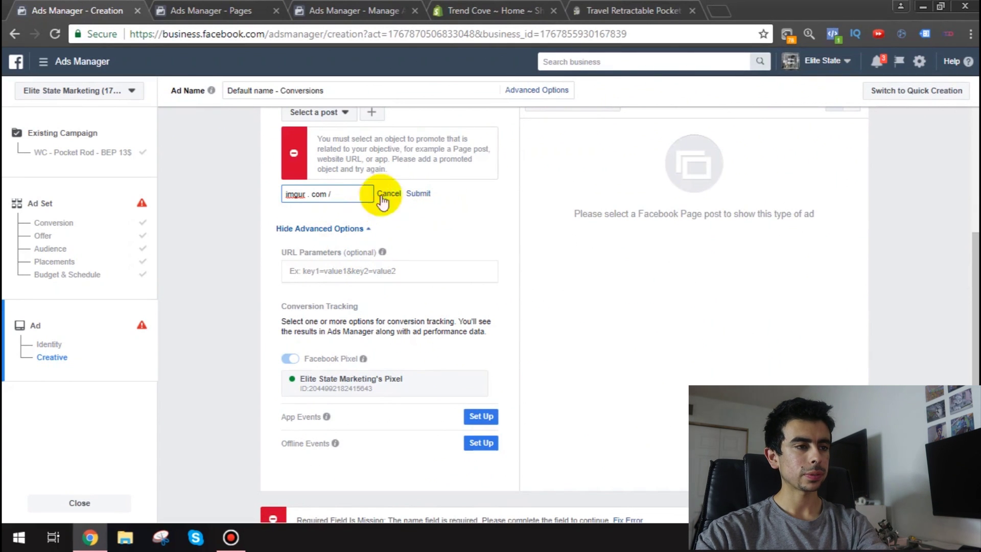
# Paste the fishing pole post's ID into the field and save the ad set and ad as a draft.
pyautogui.click(176, 10)
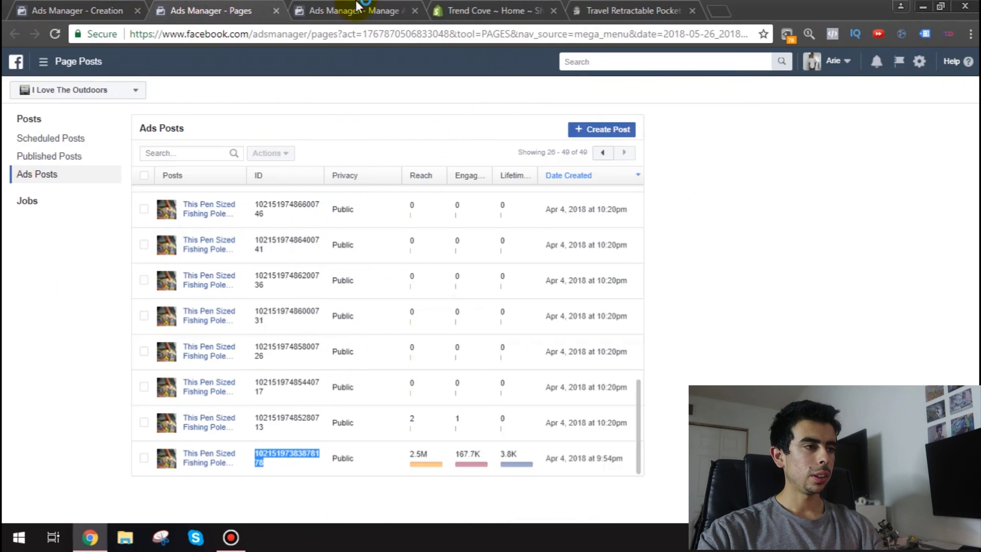
pyautogui.click(84, 7)
pyautogui.click(327, 197)
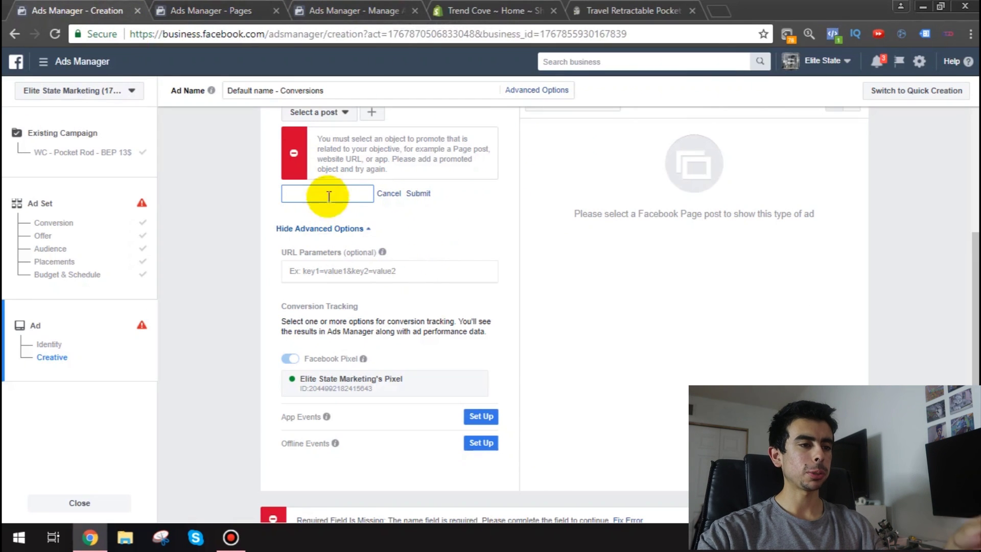
pyautogui.hotkey('ctrl', 'v')
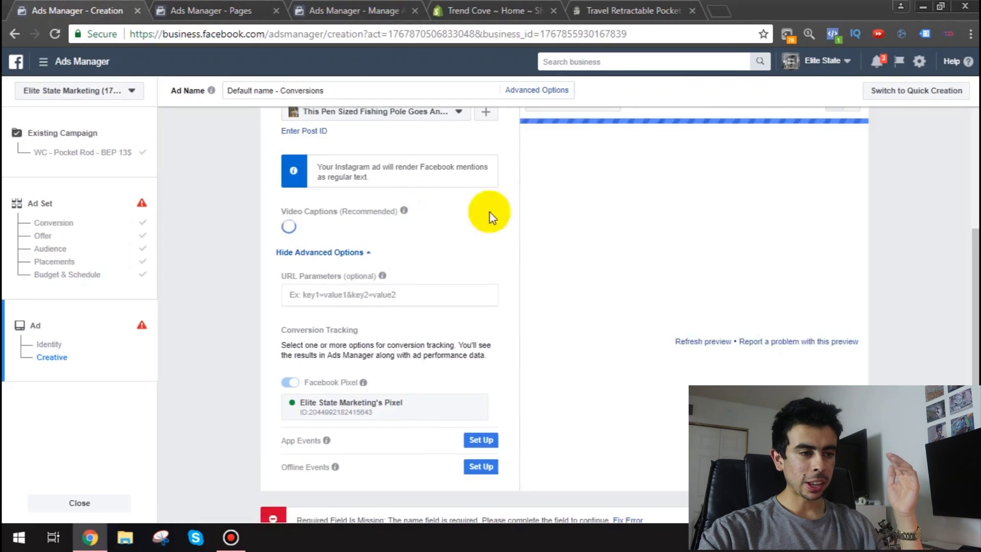
pyautogui.scroll(-3, 678, 323)
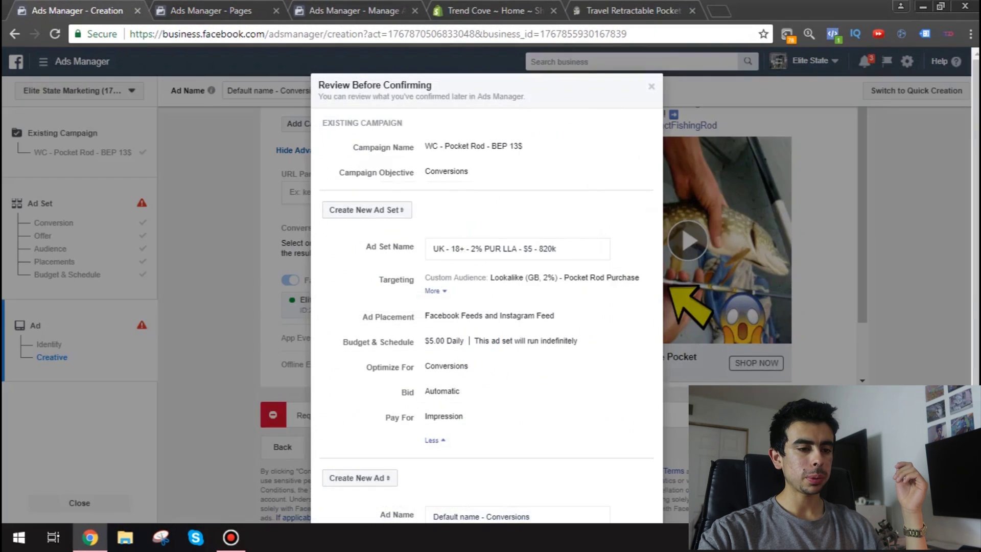
pyautogui.scroll(-1, 507, 315)
pyautogui.click(618, 493)
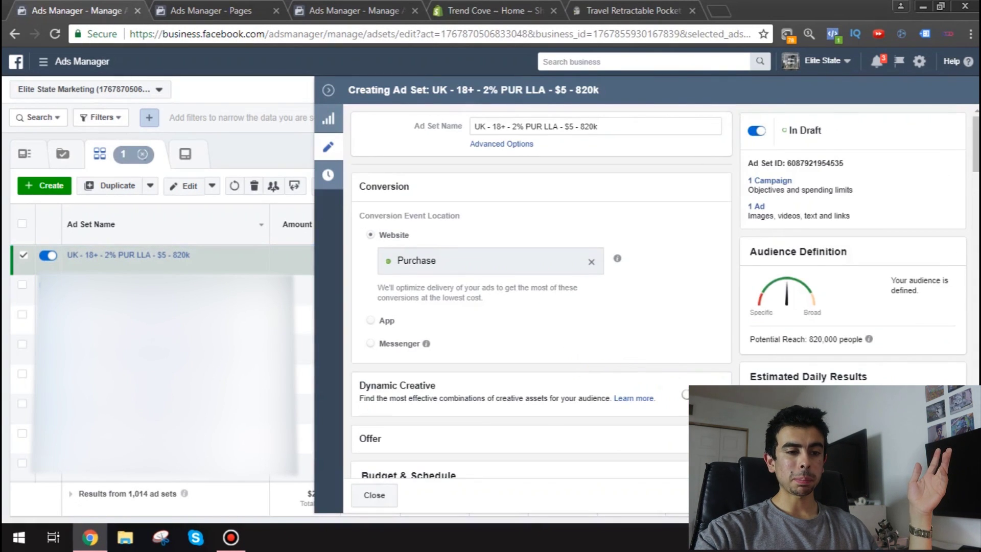
# Publish the UK 2% lookalike ad set and collapse the side pane to show the full table.
pyautogui.click(945, 495)
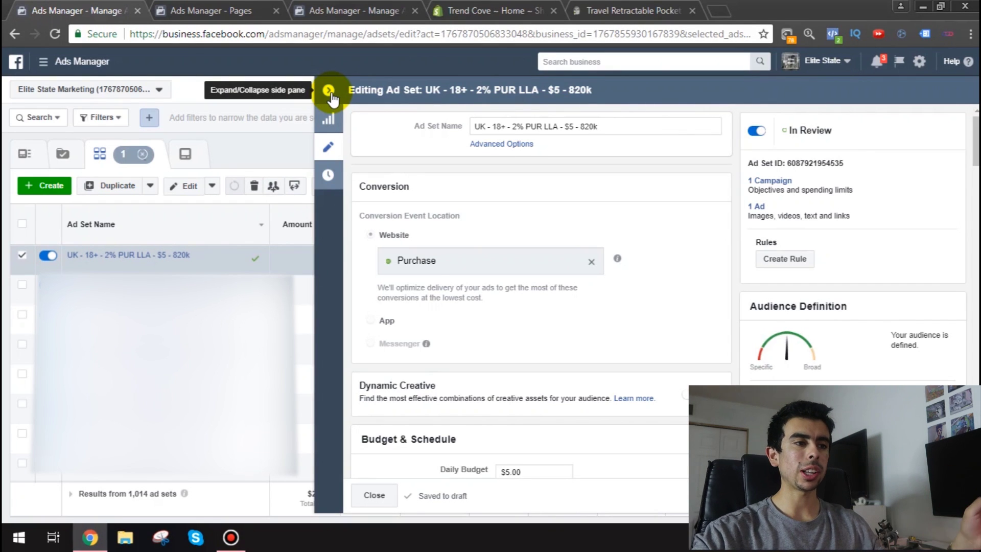
pyautogui.click(329, 91)
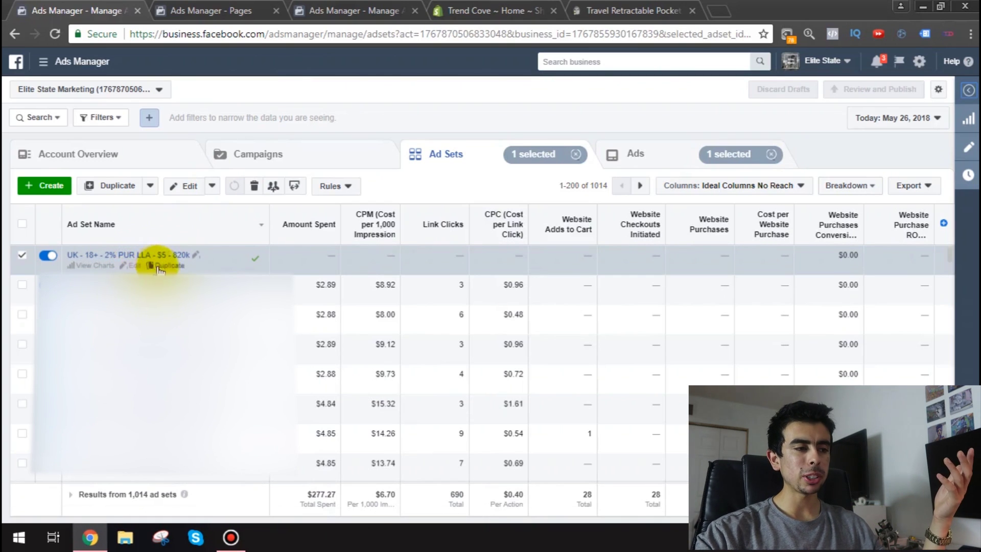
# Duplicate the UK 2% lookalike ad set as 4 copies inside the original campaign.
pyautogui.scroll(-1, 201, 381)
pyautogui.scroll(-3, 202, 380)
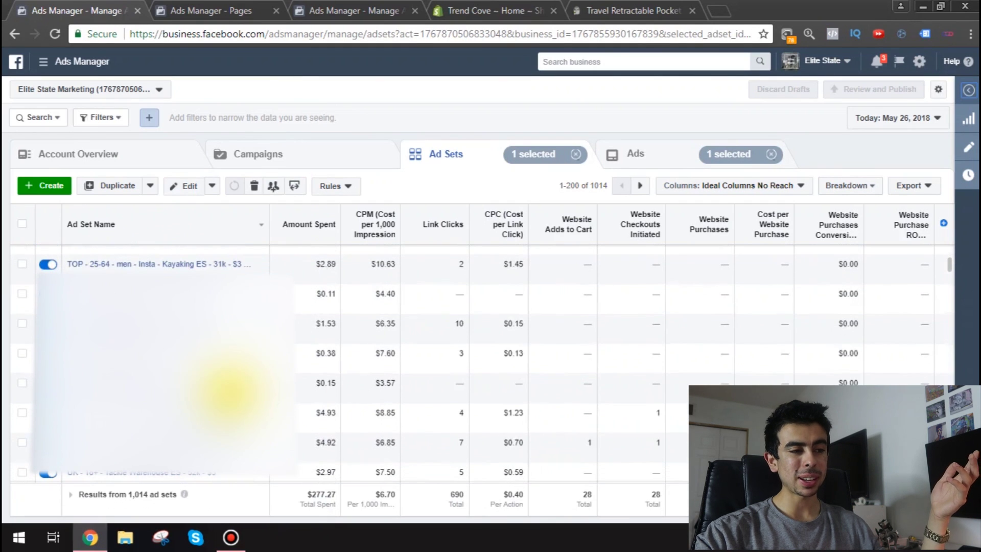
pyautogui.scroll(4, 260, 448)
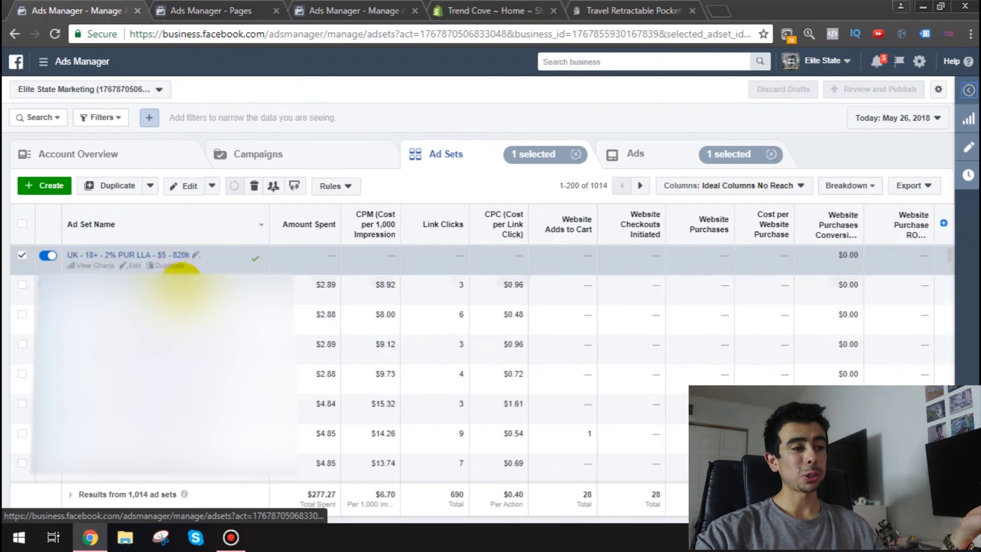
pyautogui.click(168, 266)
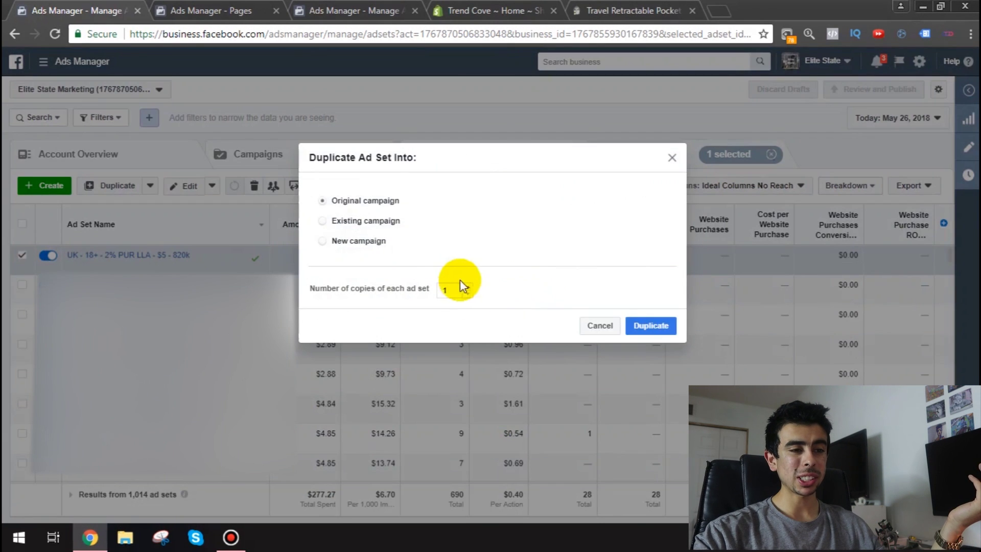
pyautogui.click(467, 287)
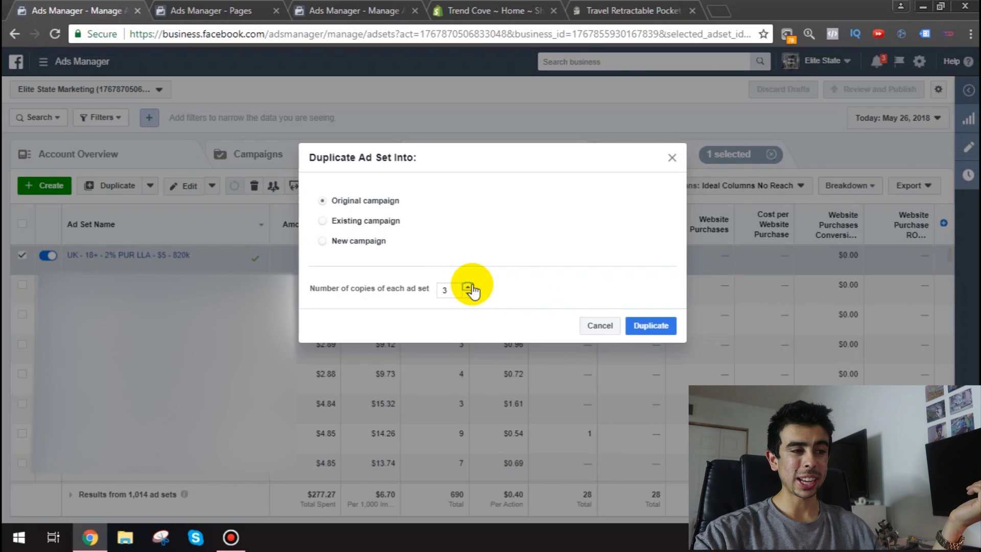
pyautogui.click(661, 329)
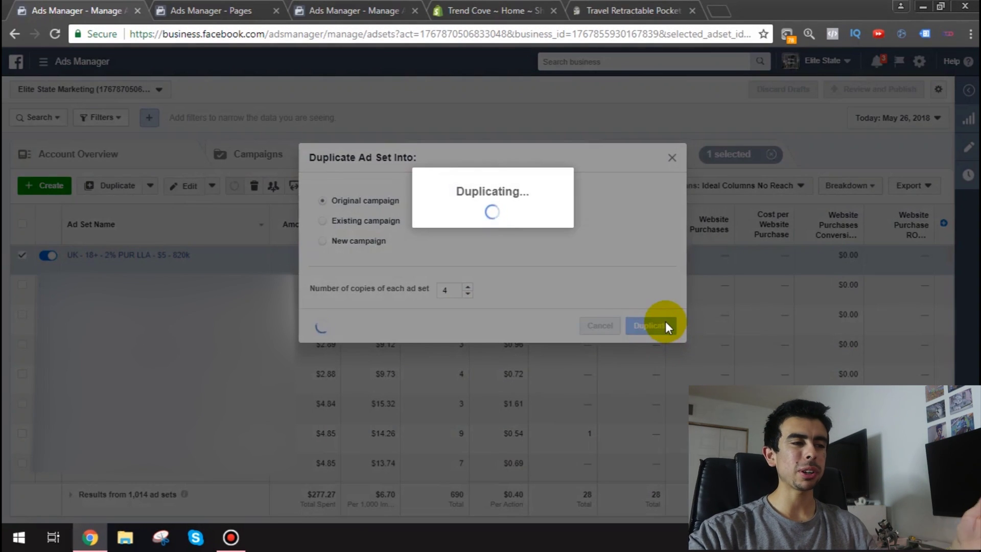